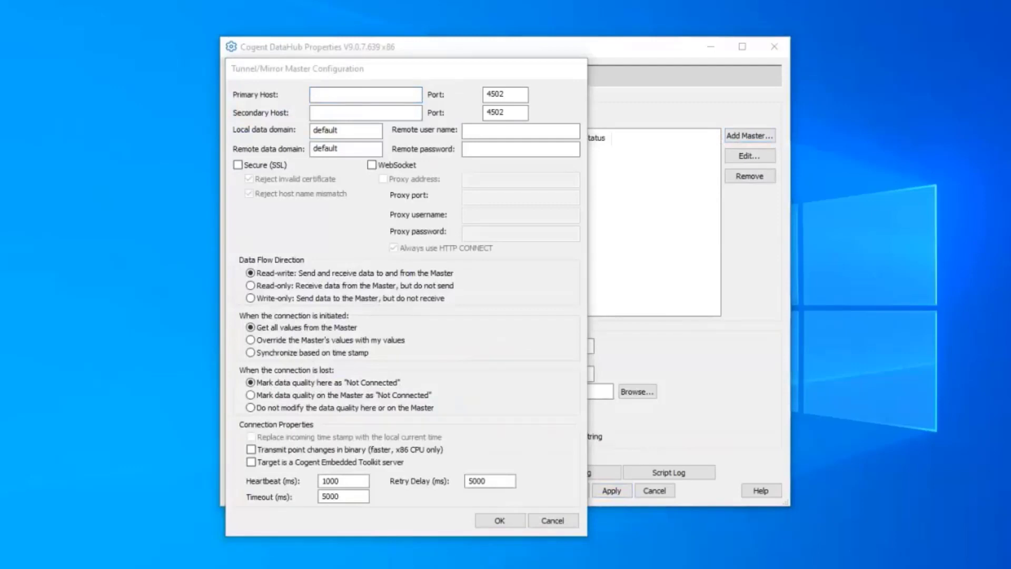
# Enter primary host 74.81.191.189 and the remote user's credentials, and choose Write-only data flow.
pyautogui.click(321, 96)
pyautogui.write('74.81.191.189')
pyautogui.click(485, 132)
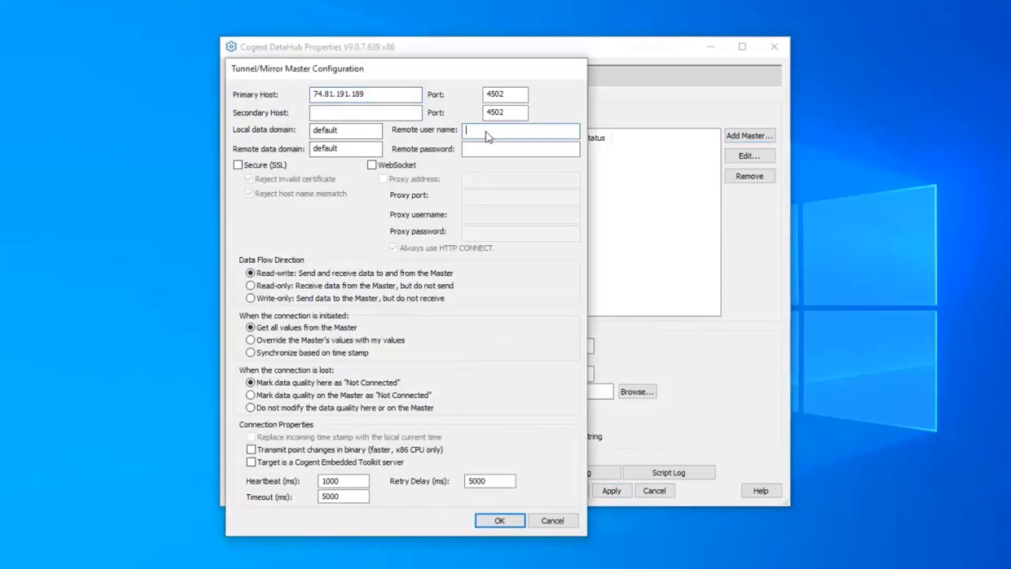
pyautogui.write('swtbadmin')
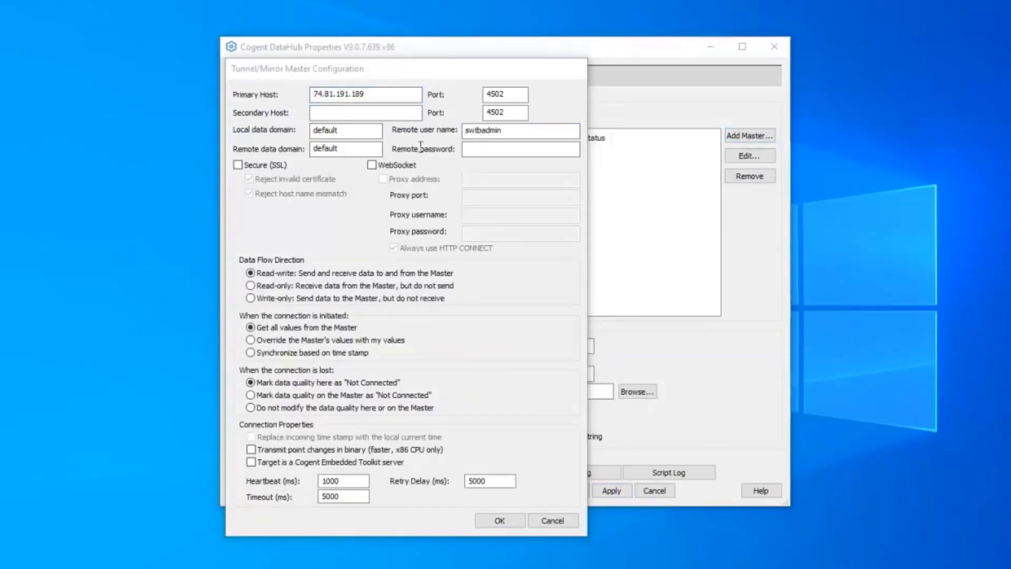
pyautogui.click(251, 298)
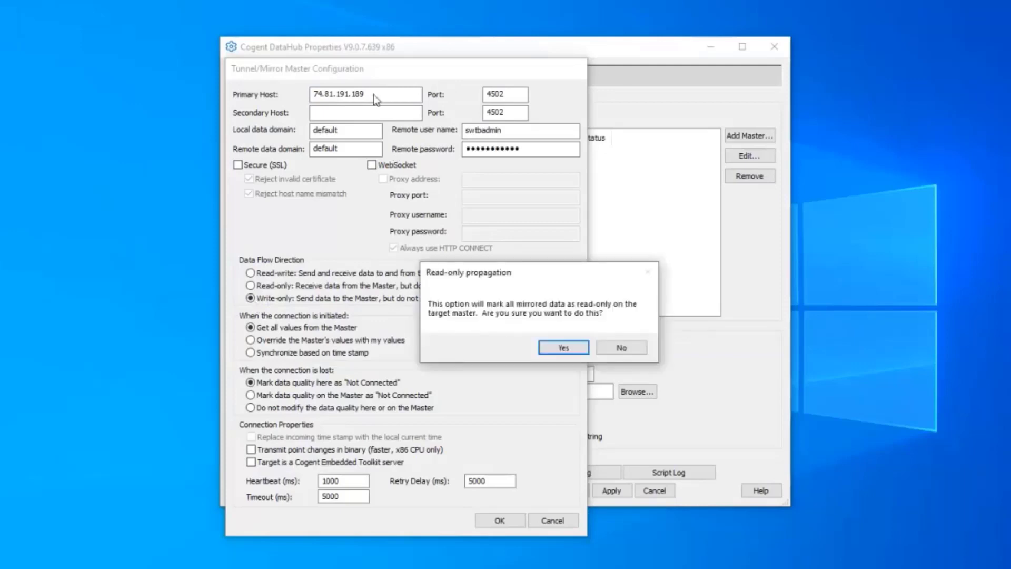
# Accept the write-only propagation warning and review the local and remote data domains, both 'default'.
pyautogui.click(557, 350)
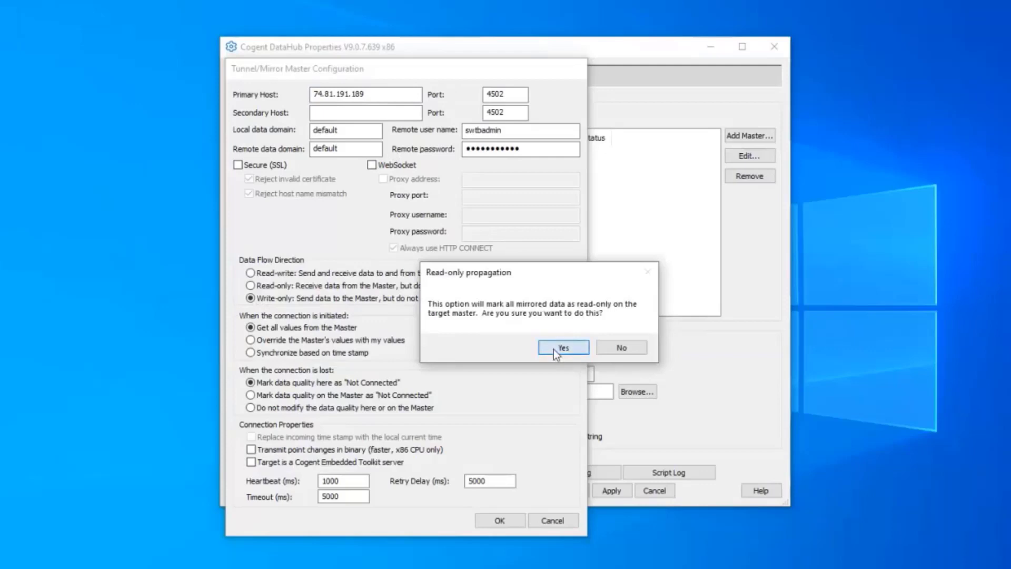
pyautogui.click(354, 133)
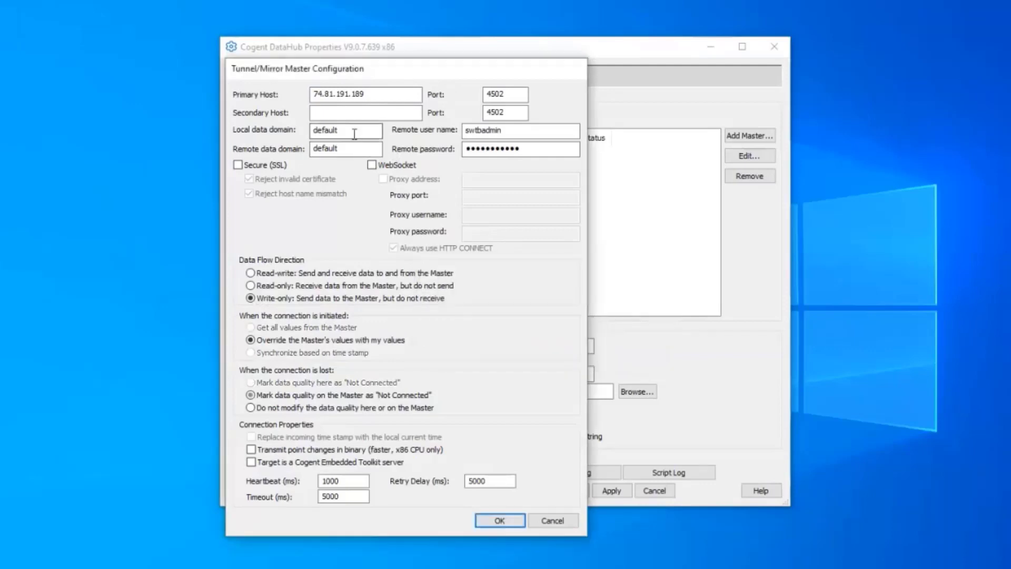
pyautogui.click(355, 151)
pyautogui.click(349, 132)
pyautogui.click(352, 150)
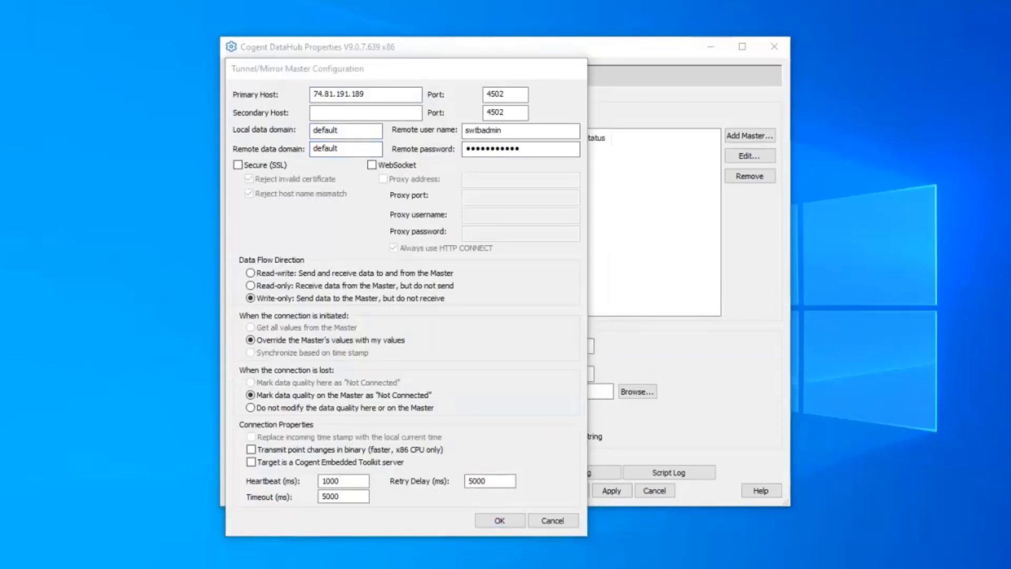
# Change the local domain to 'topserver' and the remote domain to 'azure', enable Secure (SSL), and use port 4503.
pyautogui.doubleClick(345, 132)
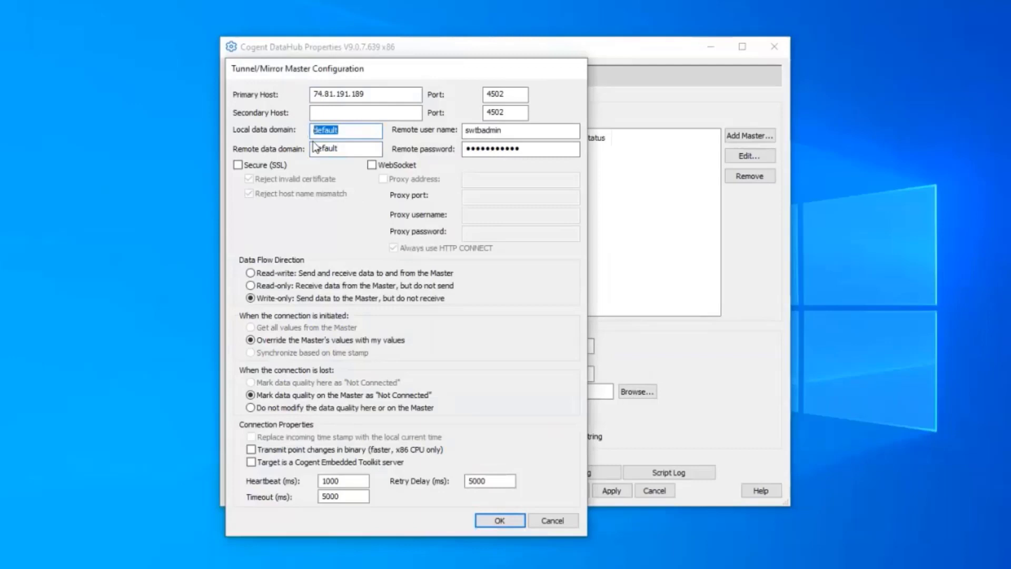
pyautogui.write('topserver')
pyautogui.press('Tab')
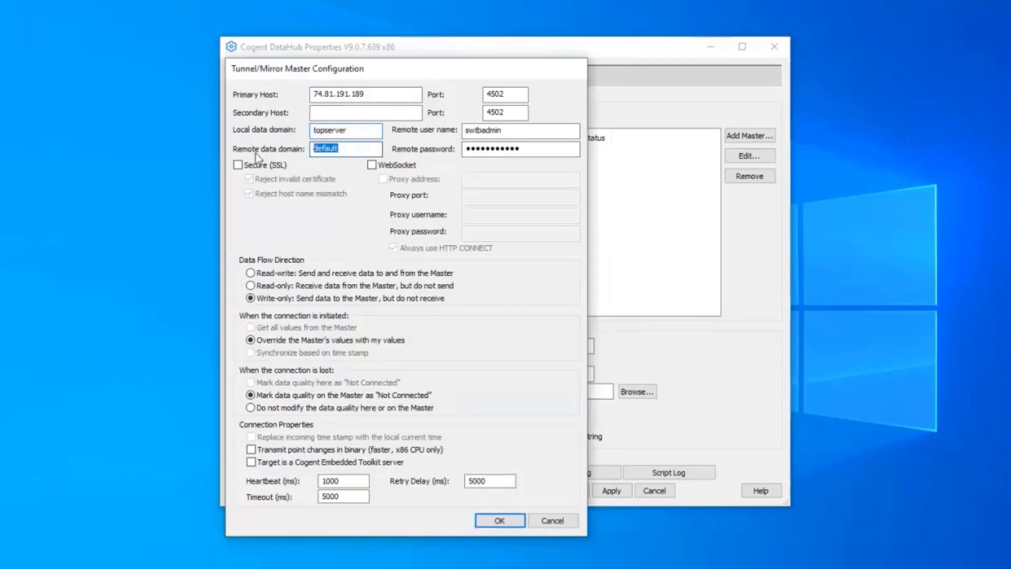
pyautogui.write('azure')
pyautogui.click(265, 166)
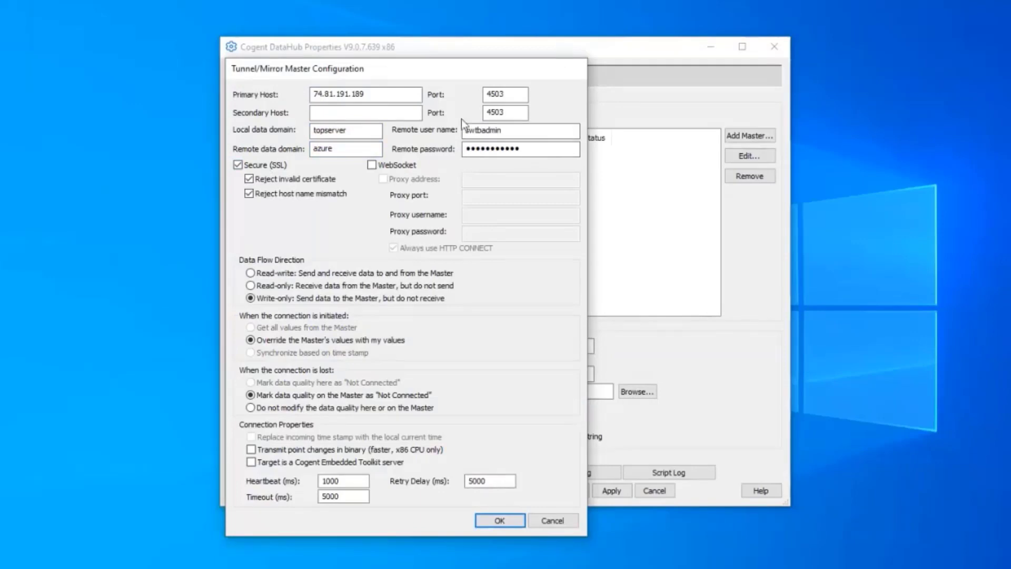
pyautogui.click(394, 95)
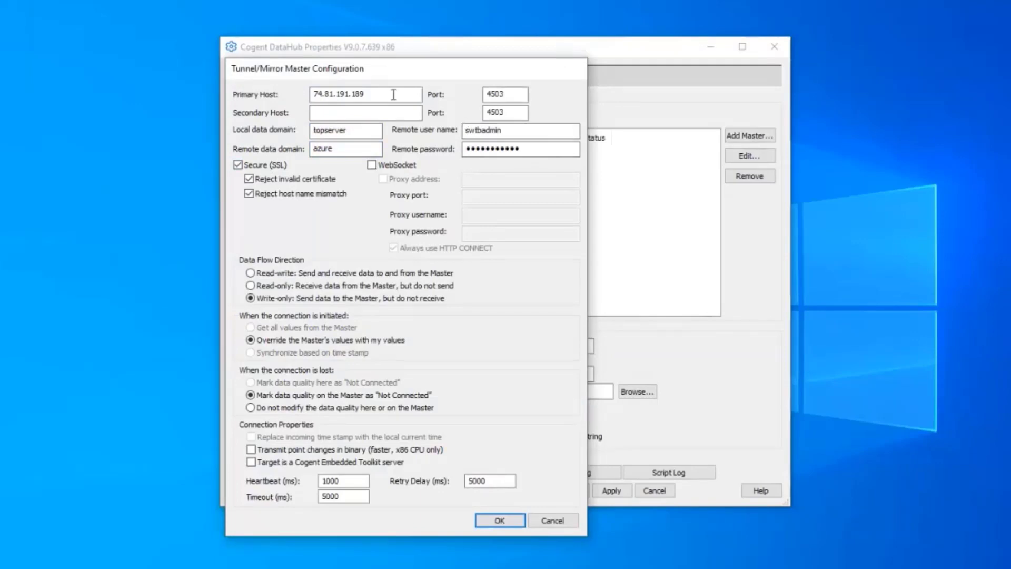
pyautogui.click(503, 94)
pyautogui.click(530, 133)
# Check the primary host, port, remote user name and password, then confirm the master configuration with OK.
pyautogui.doubleClick(528, 132)
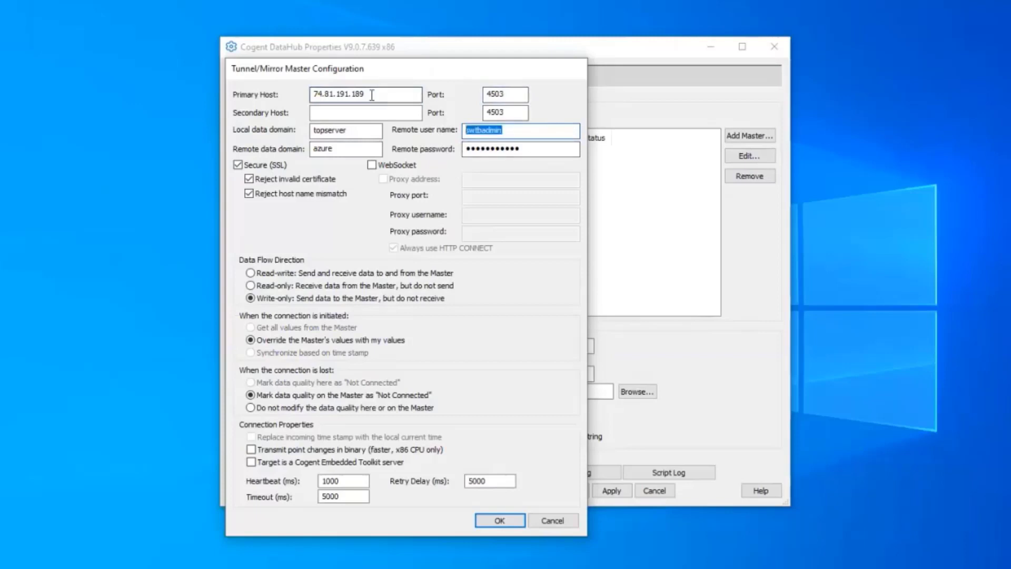
pyautogui.click(317, 92)
pyautogui.moveTo(317, 92); pyautogui.dragTo(534, 79)
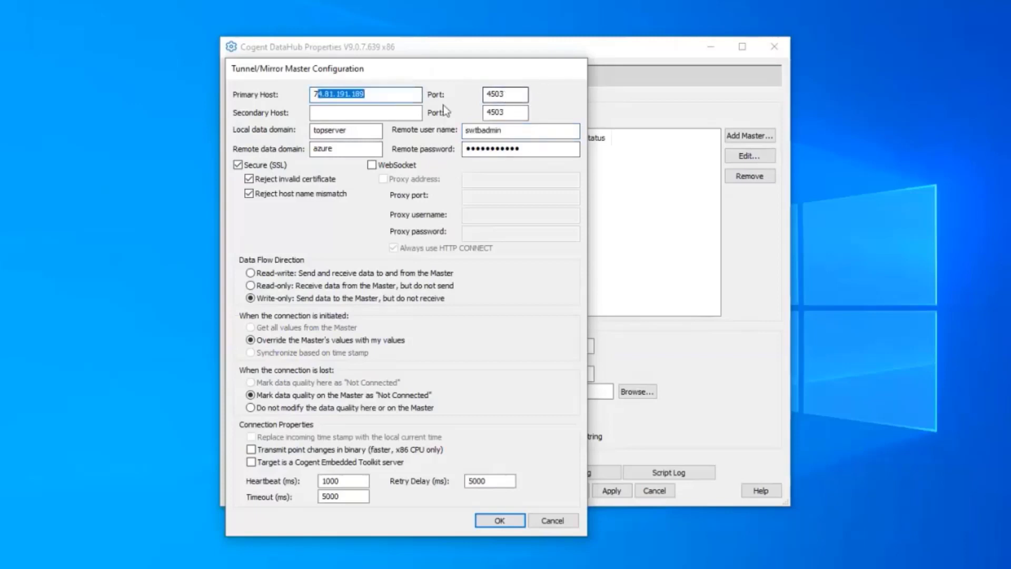
pyautogui.press('Tab')
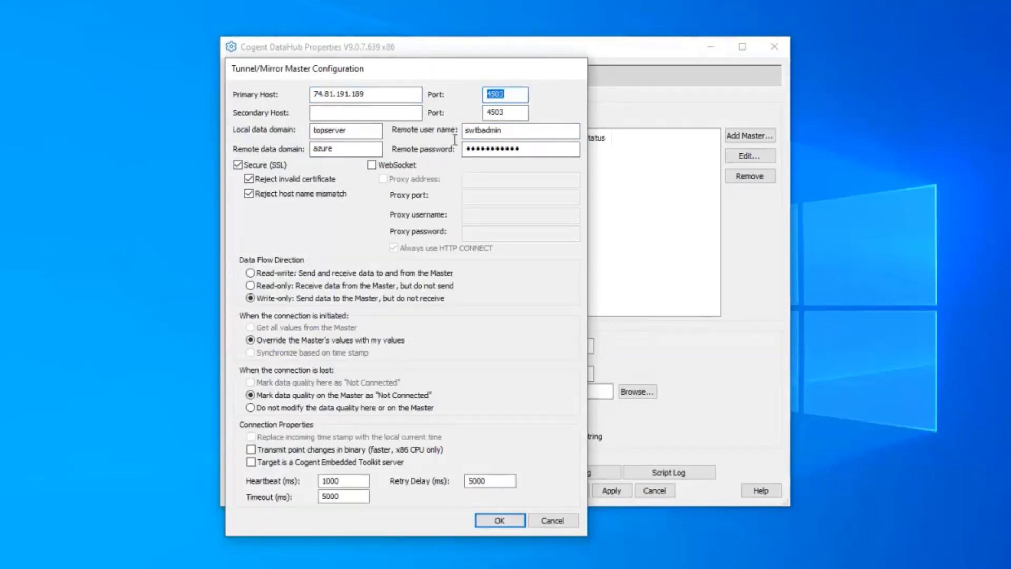
pyautogui.click(549, 151)
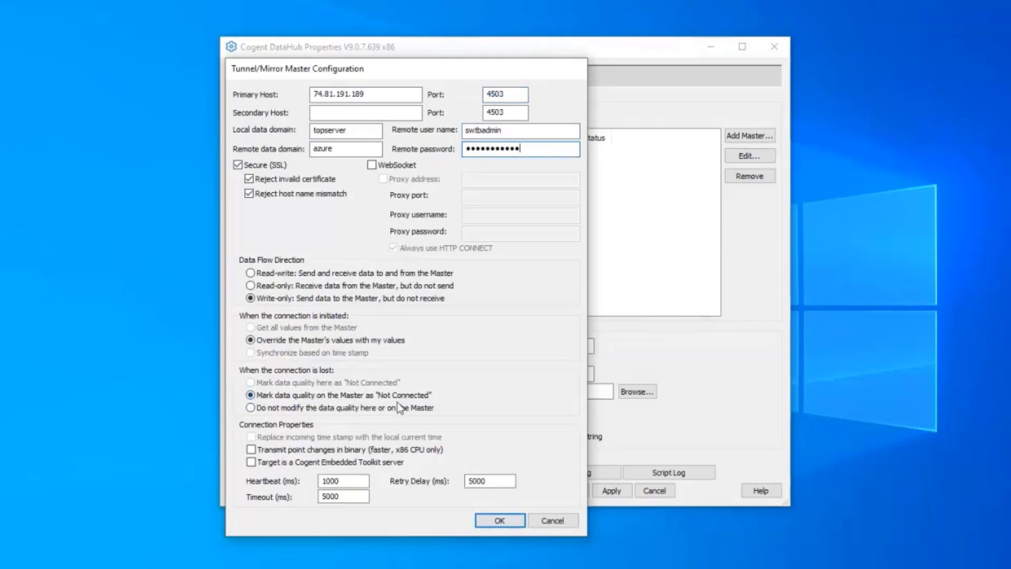
pyautogui.click(496, 521)
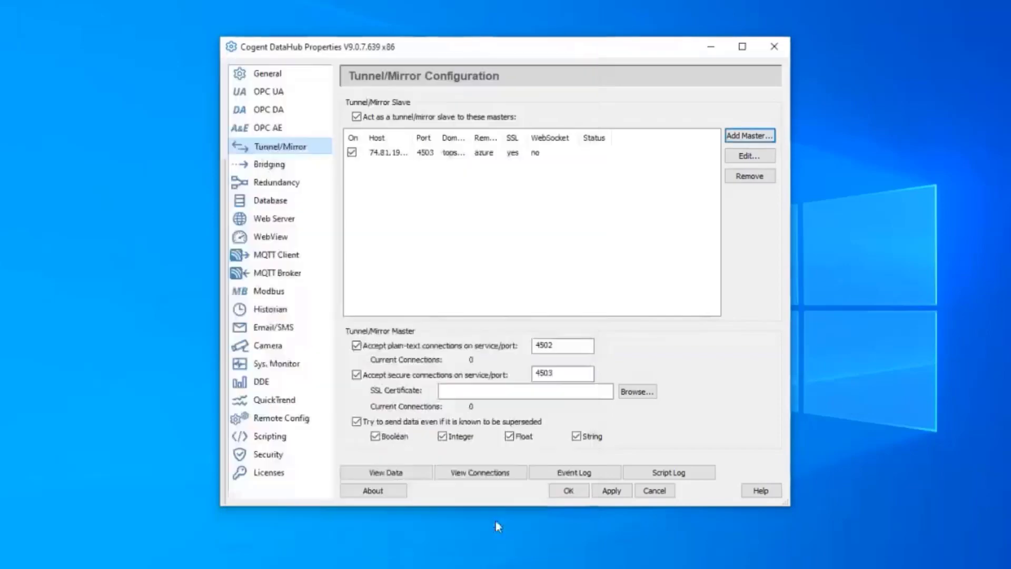
# Apply the new master connection and widen the Status column to read its SSL error.
pyautogui.click(614, 496)
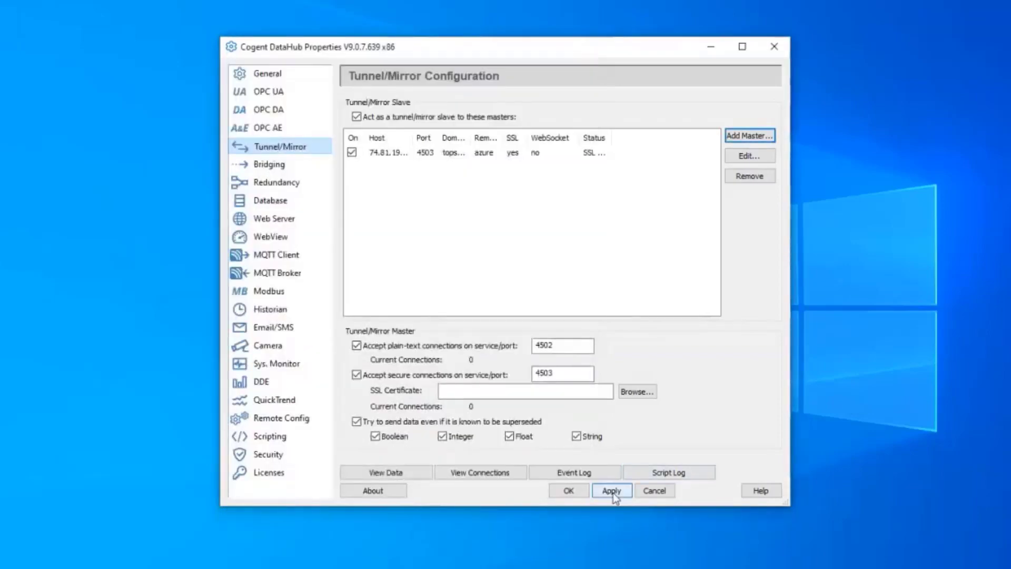
pyautogui.moveTo(613, 142); pyautogui.dragTo(666, 138)
pyautogui.click(632, 154)
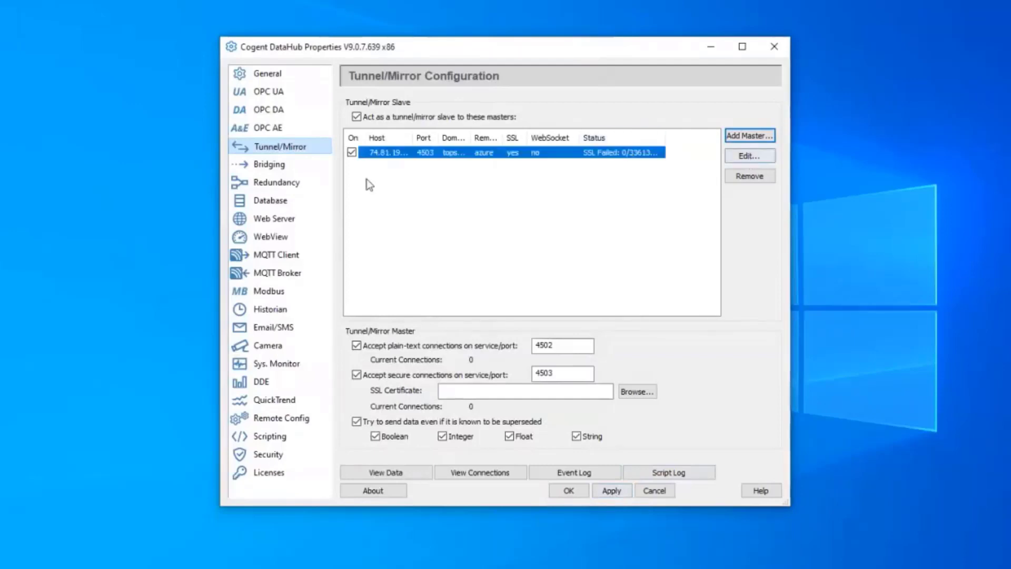
pyautogui.click(622, 490)
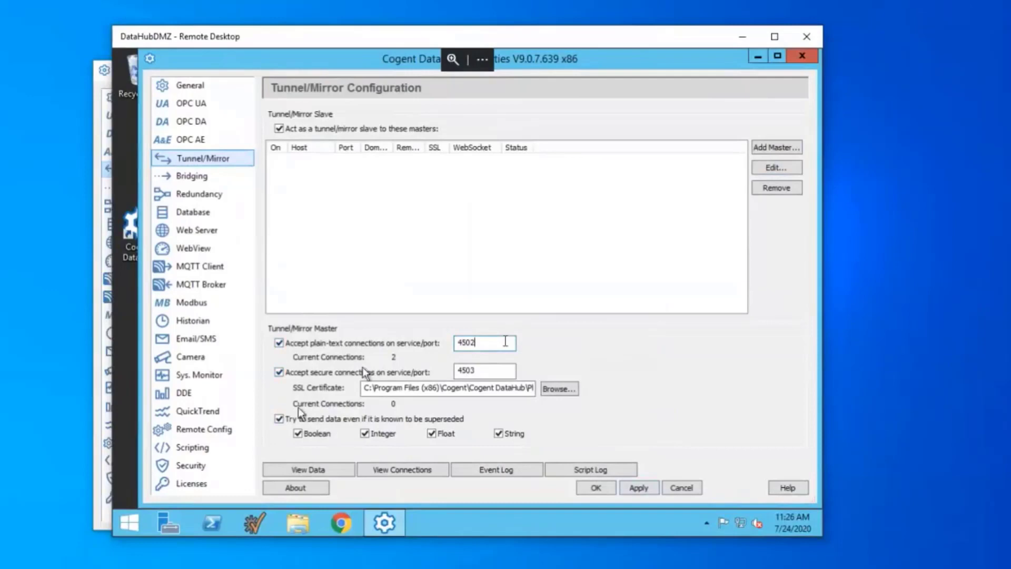
pyautogui.click(491, 388)
pyautogui.moveTo(506, 392); pyautogui.dragTo(532, 391)
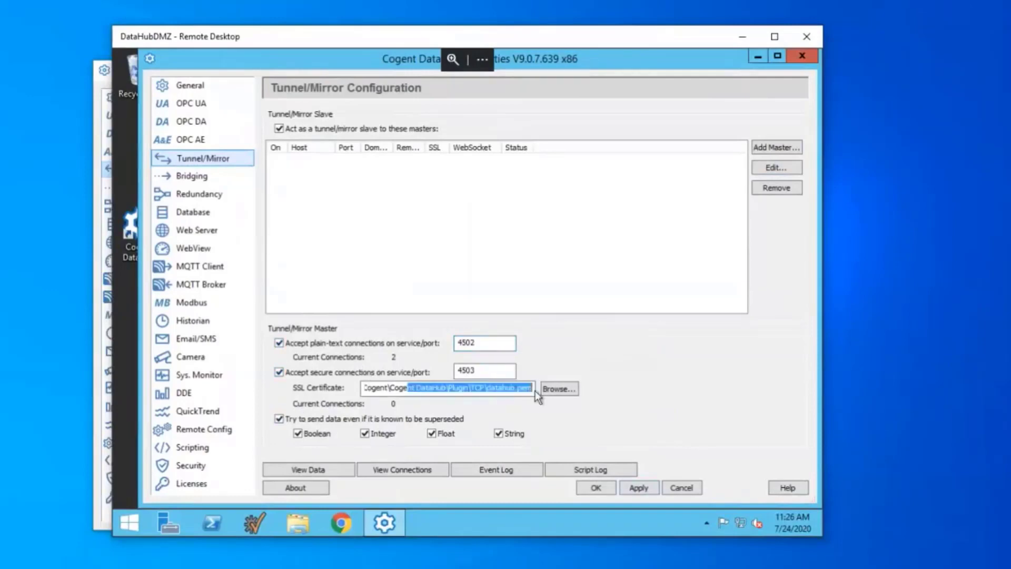
pyautogui.click(496, 374)
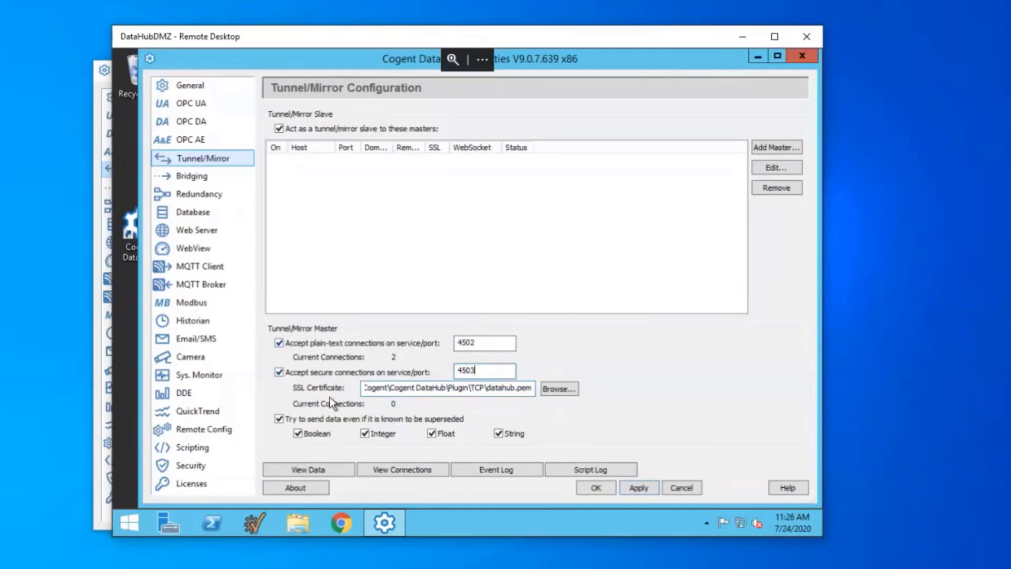
pyautogui.click(191, 466)
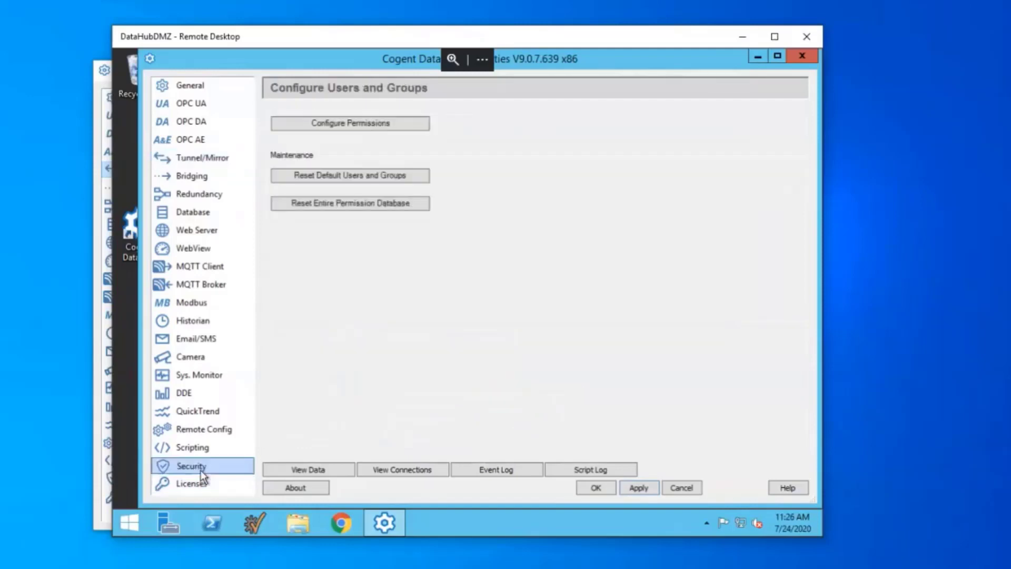
pyautogui.click(383, 128)
pyautogui.click(243, 251)
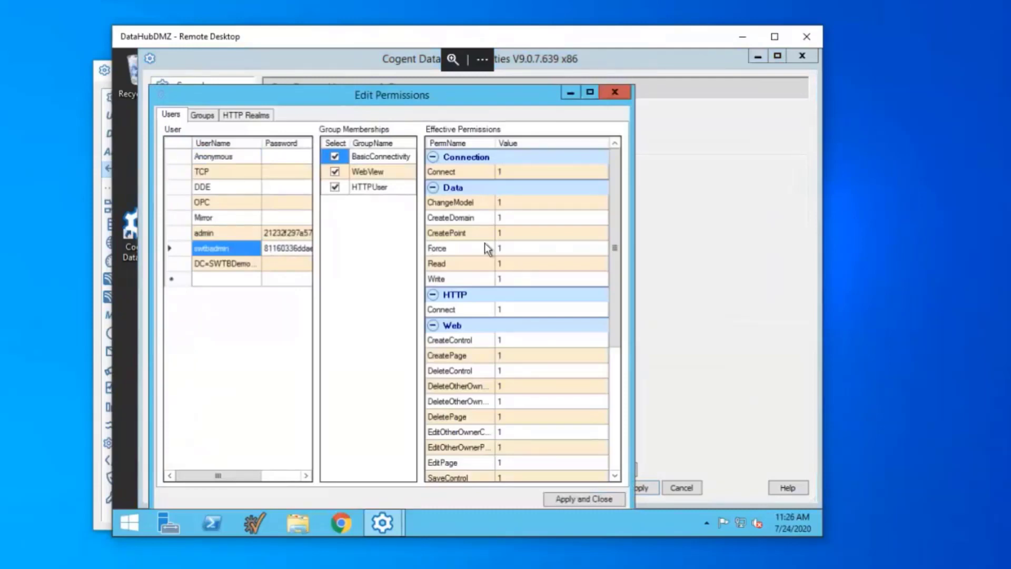
pyautogui.click(615, 93)
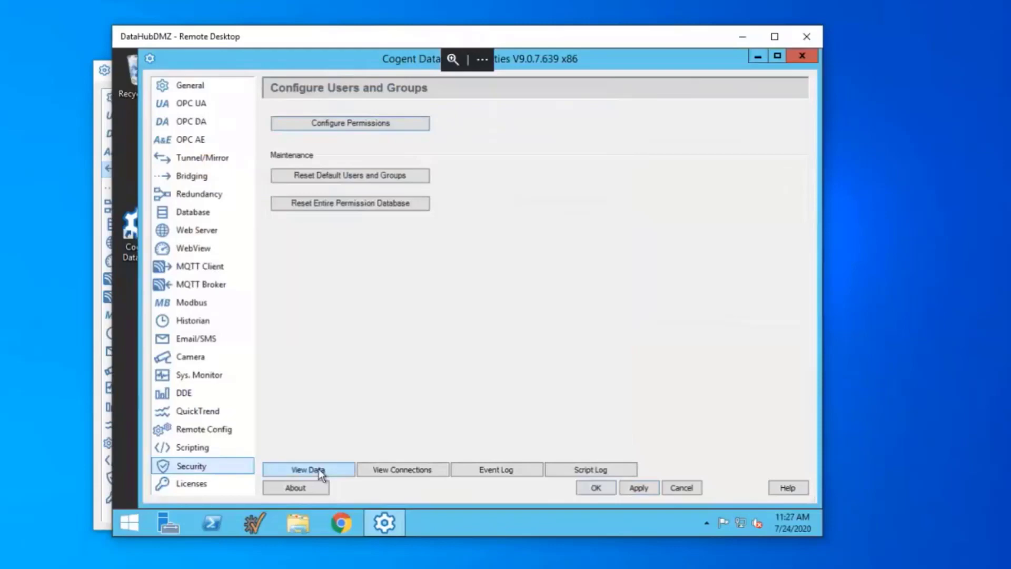
pyautogui.click(224, 160)
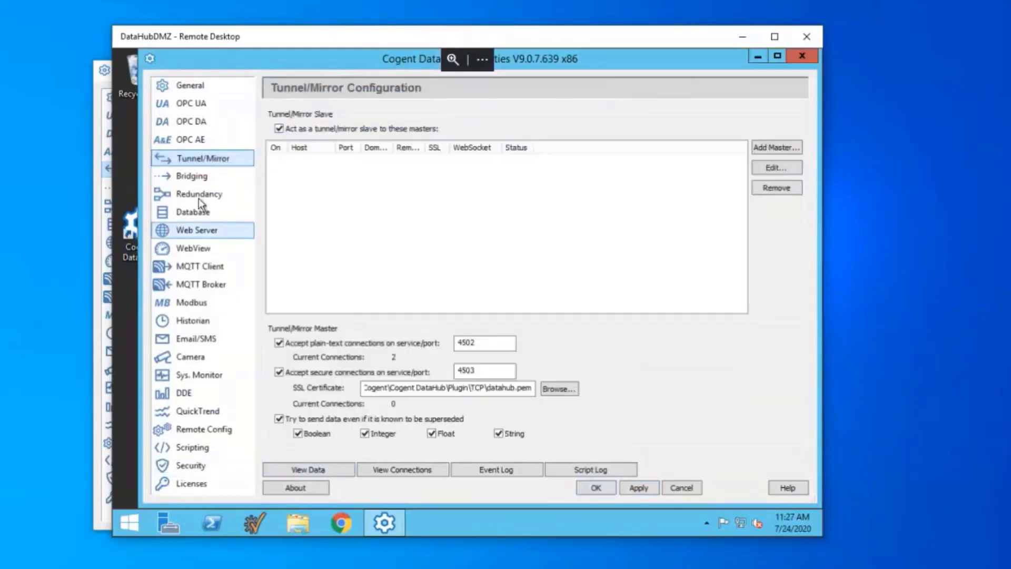
# In View Data, browse azure > Simulation Items > Simulation Examples and select Functions.
pyautogui.click(319, 469)
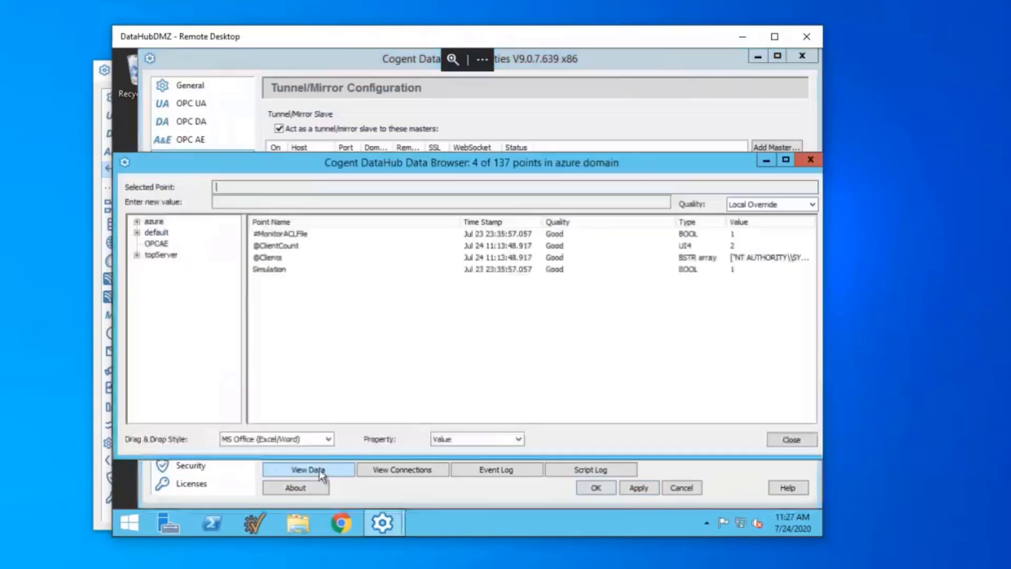
pyautogui.click(137, 221)
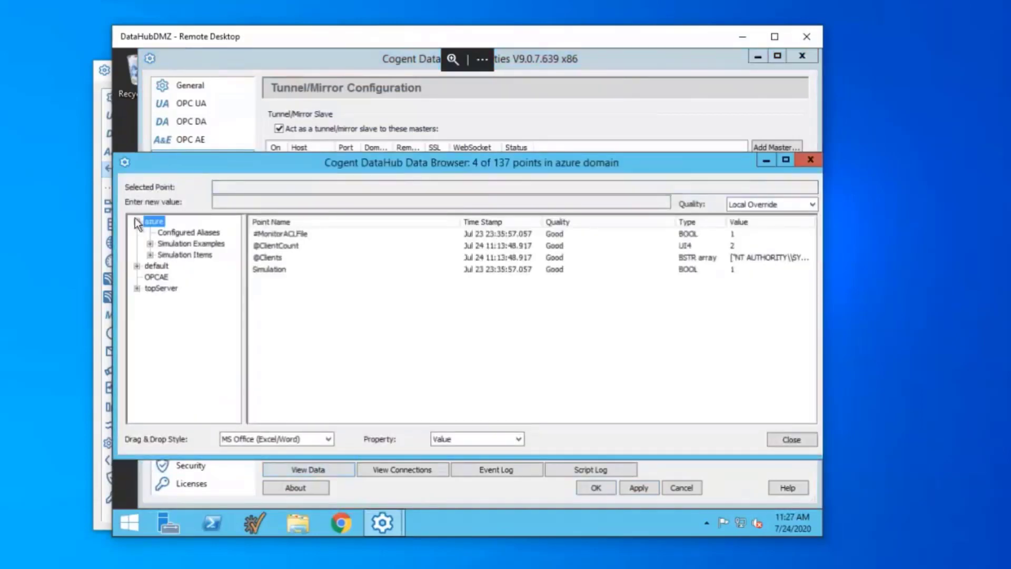
pyautogui.click(150, 254)
pyautogui.click(150, 243)
pyautogui.click(178, 255)
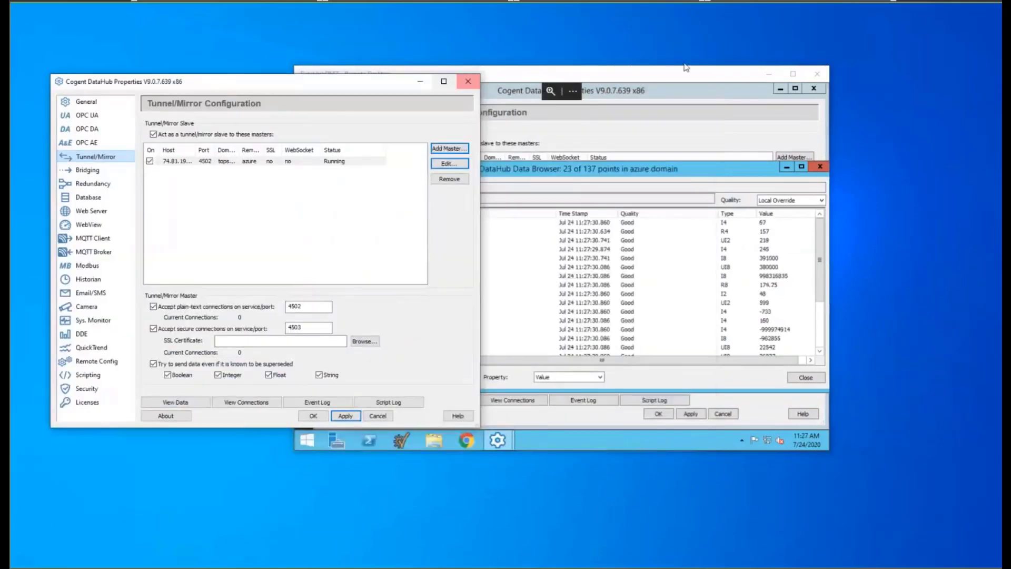
# Move the Remote Desktop window right and bring the remote DataHub Properties window forward.
pyautogui.moveTo(631, 66); pyautogui.dragTo(807, 57)
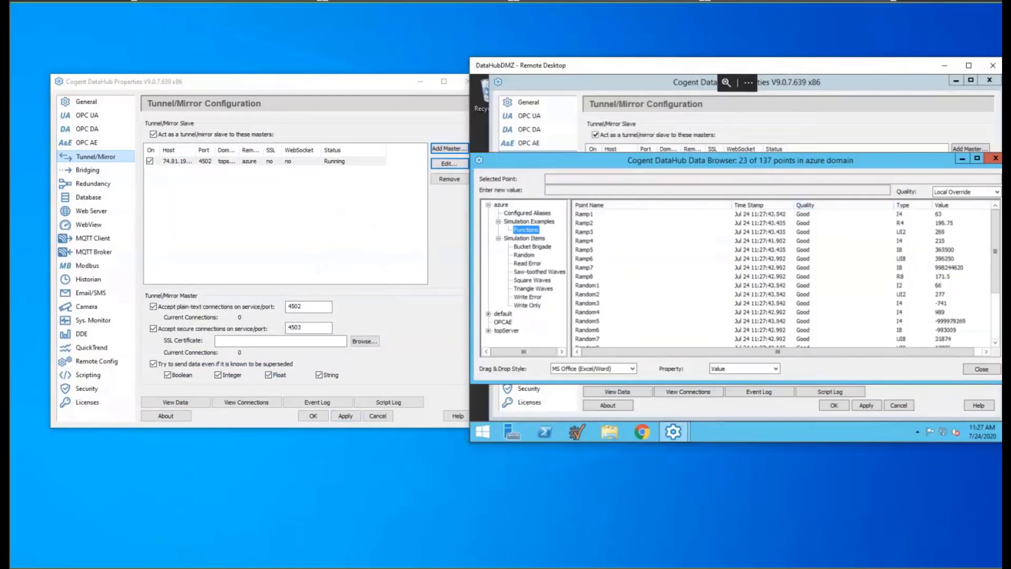
pyautogui.click(646, 84)
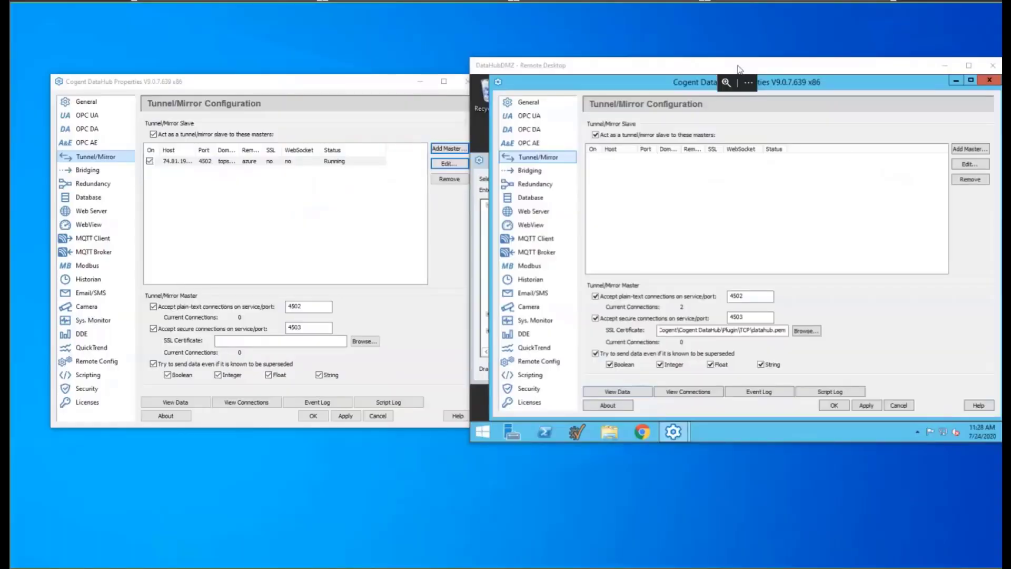
# Minimize the local Cogent DataHub Properties window.
pyautogui.click(420, 81)
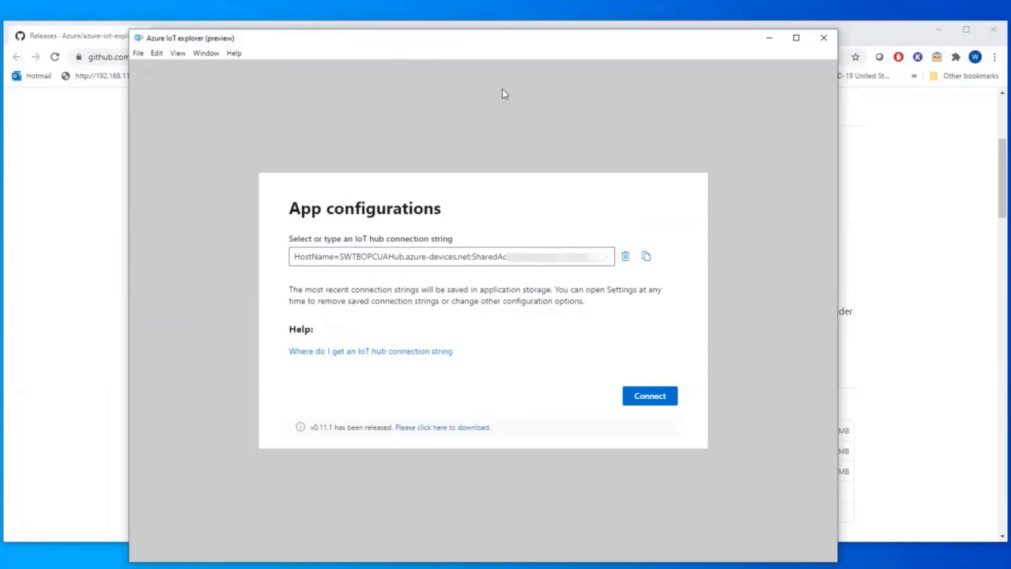
# Switch to Chrome and minimize the Azure IoT Explorer GitHub release page.
pyautogui.hotkey('alt', 'Tab')
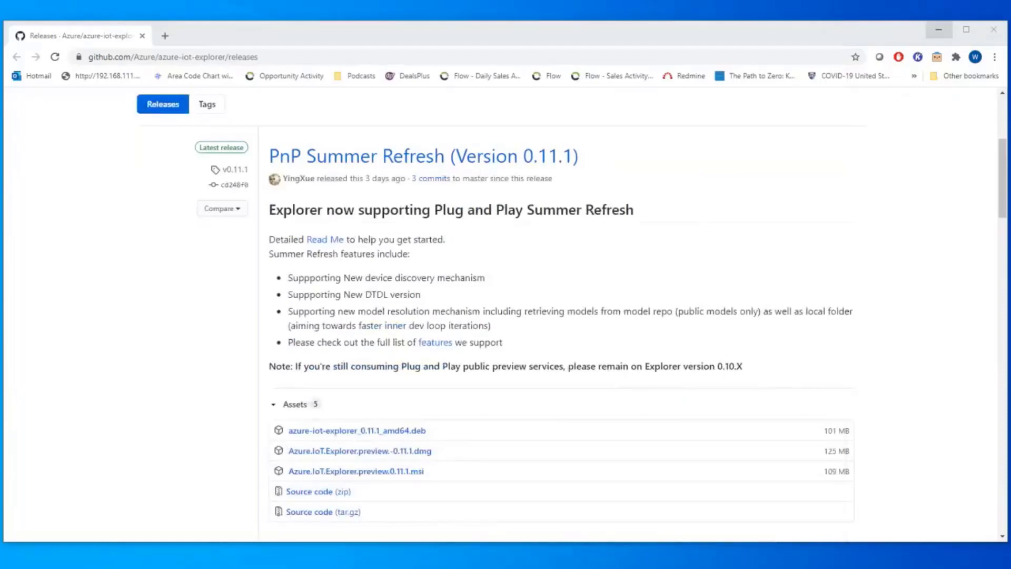
pyautogui.click(938, 29)
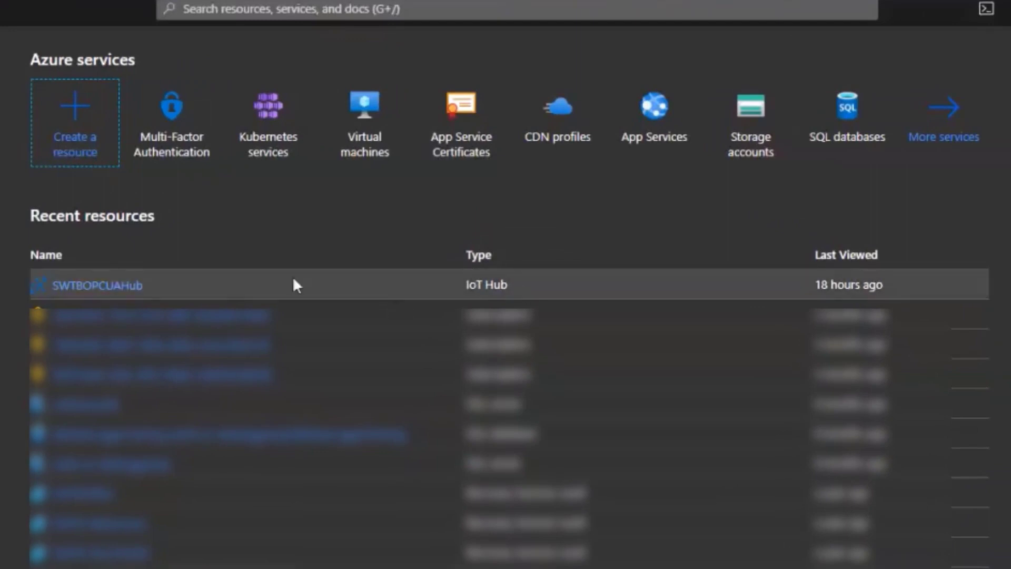
# Open the SWTBOPCUAHub IoT hub from the portal's Recent resources.
pyautogui.click(121, 291)
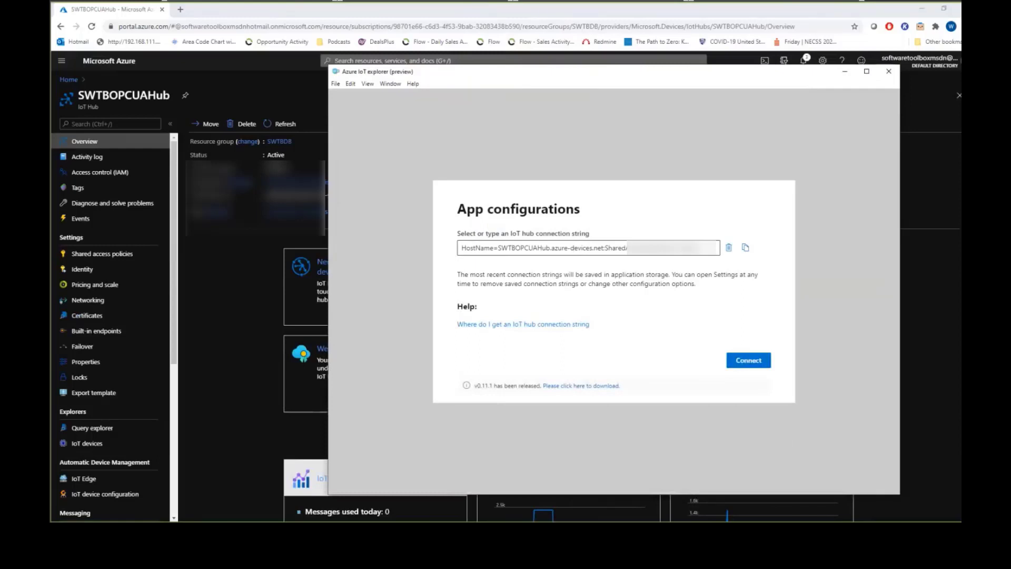
# Open SWTBOPCUAHub's Shared access policies list in the Azure portal.
pyautogui.click(117, 257)
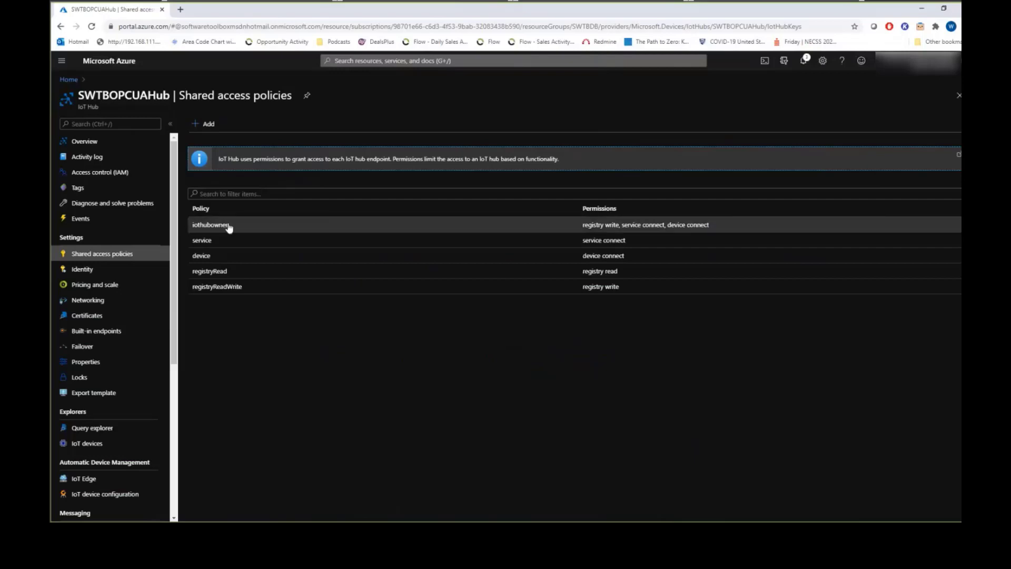
# Open the iothubowner policy and copy its primary-key connection string.
pyautogui.click(212, 226)
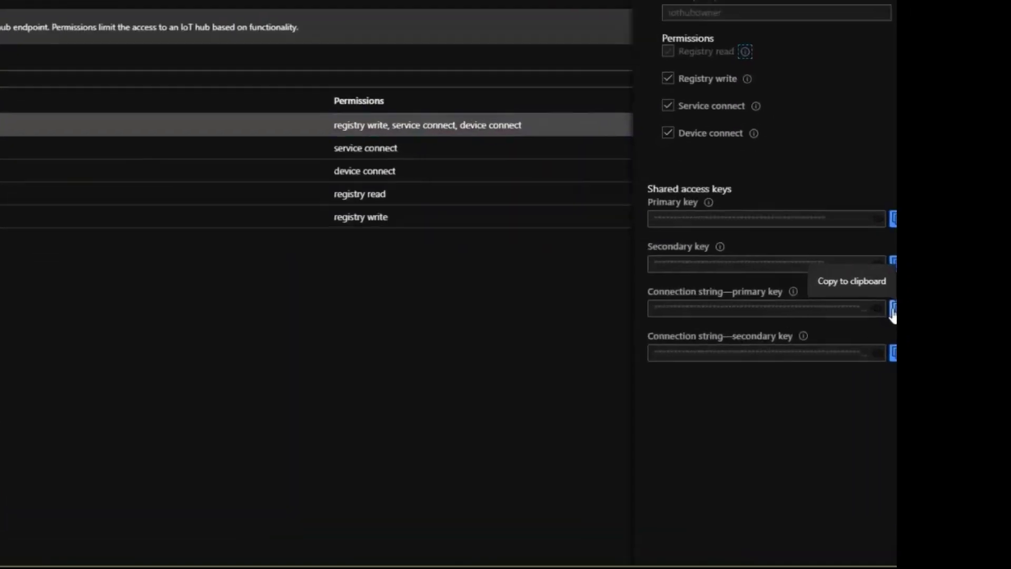
pyautogui.click(892, 310)
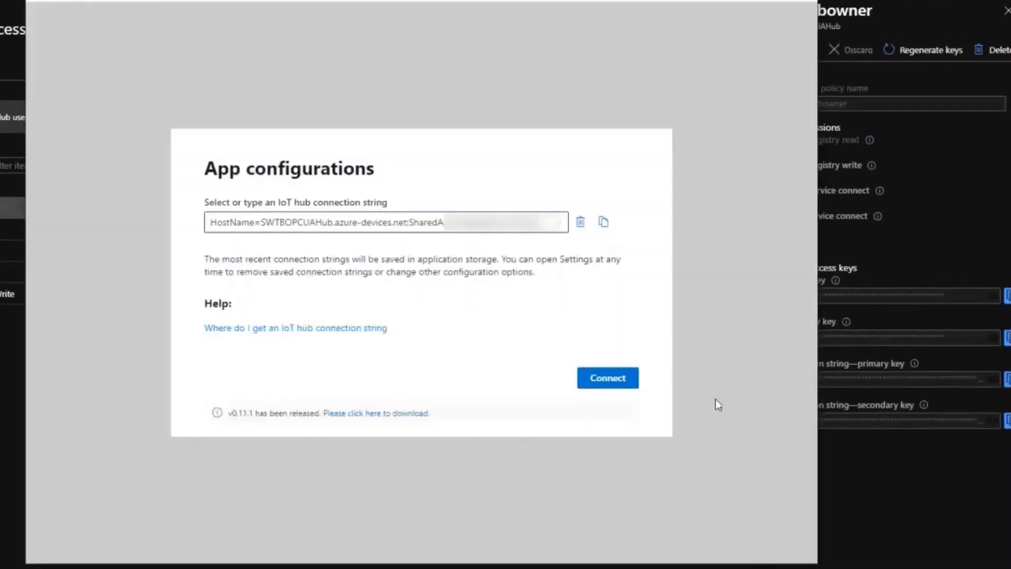
# Connect Azure IoT Explorer to SWTBOPCUAHub with the pasted iothubowner connection string.
pyautogui.click(609, 385)
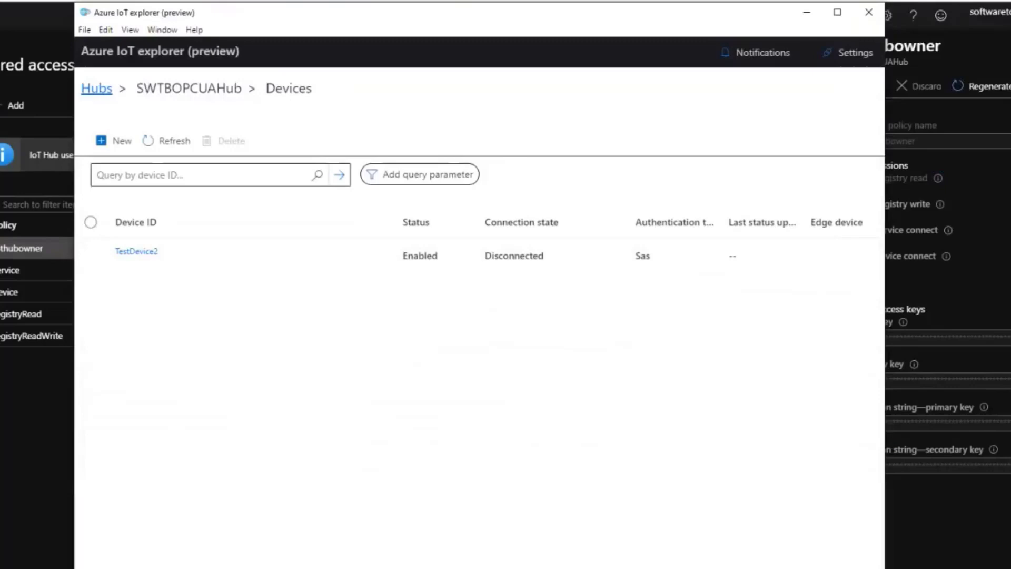
# Refresh the device list and open TestDevice2's device identity page.
pyautogui.hotkey('alt', 'Tab')
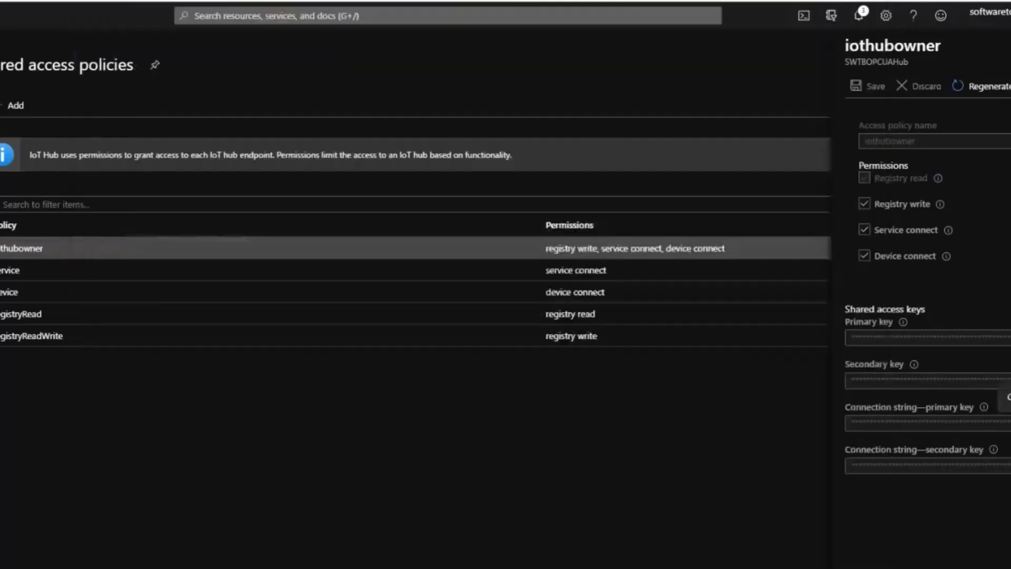
pyautogui.hotkey('alt', 'Tab')
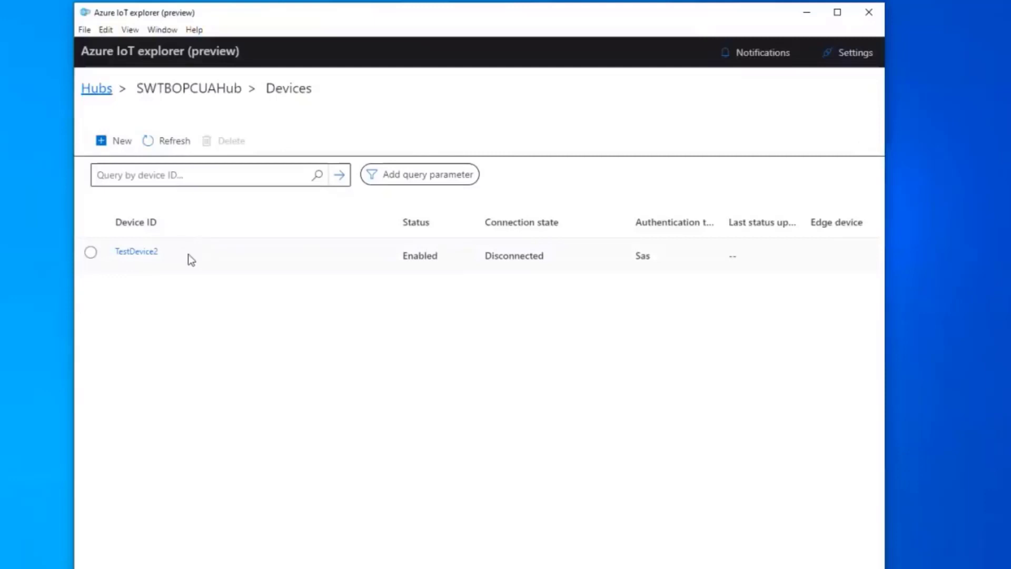
pyautogui.click(179, 147)
pyautogui.click(153, 254)
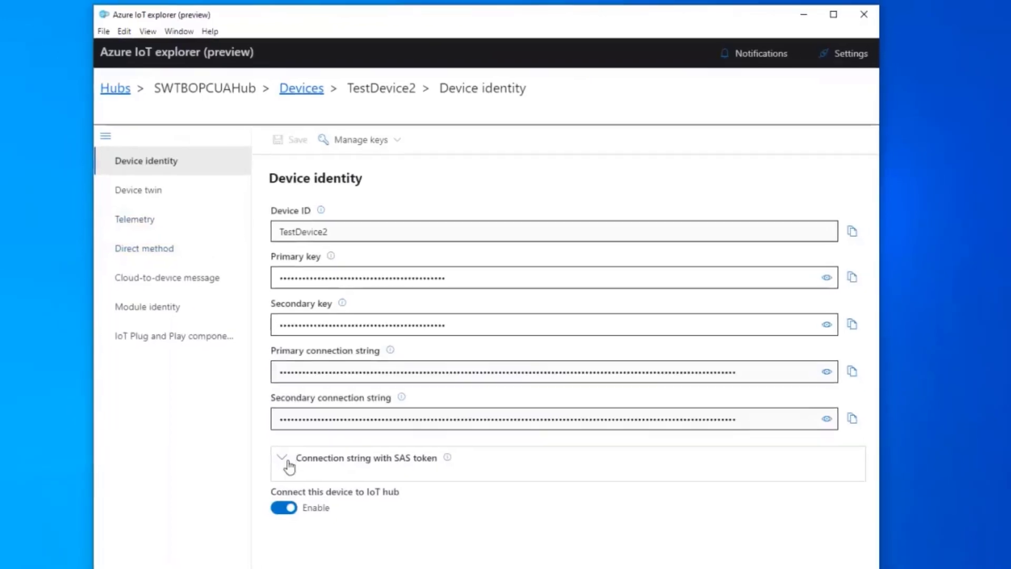
# Expand the SAS token connection string options and sign with the primary key.
pyautogui.click(286, 461)
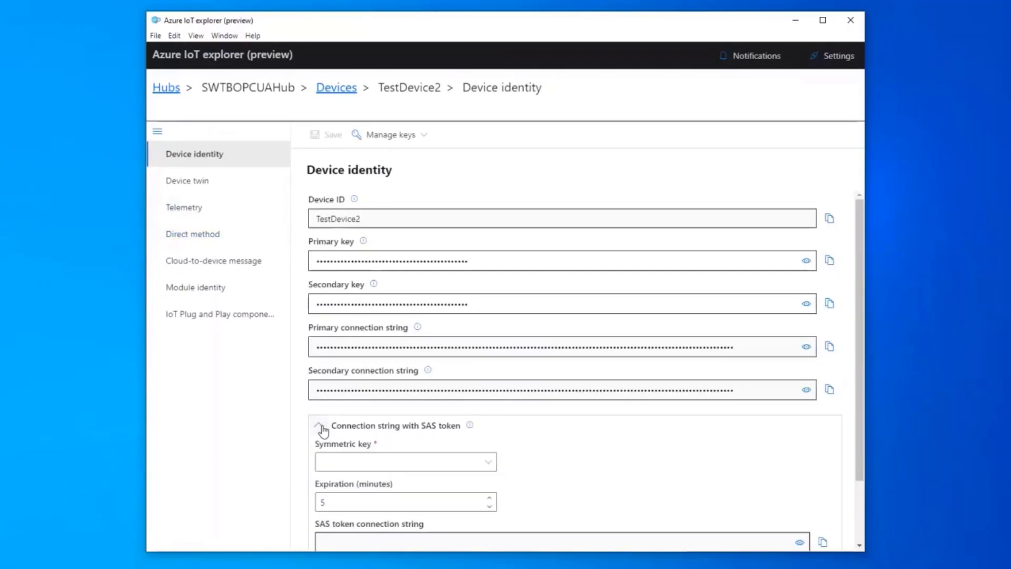
pyautogui.scroll(-3, 342, 426)
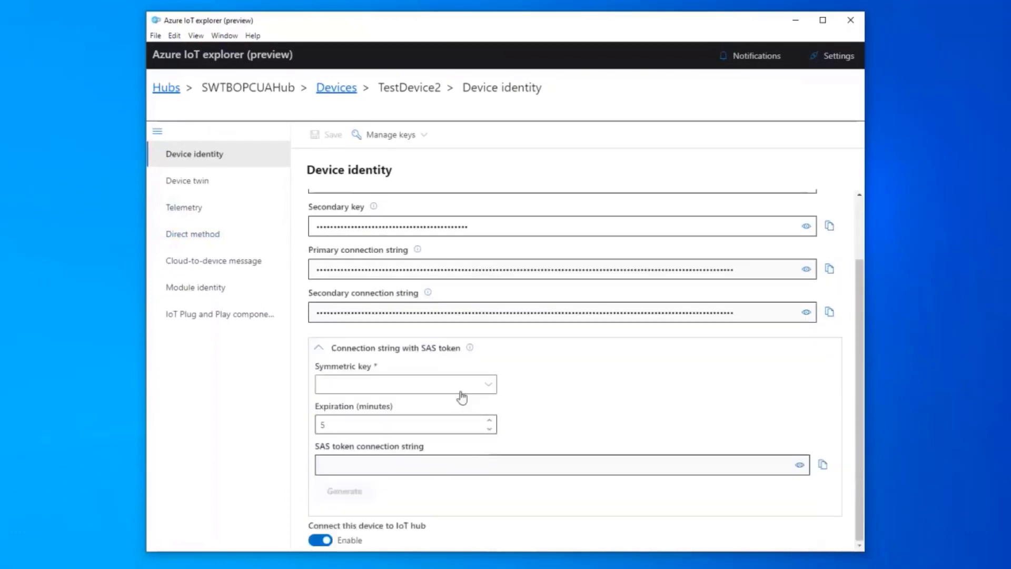
pyautogui.click(480, 387)
pyautogui.click(384, 406)
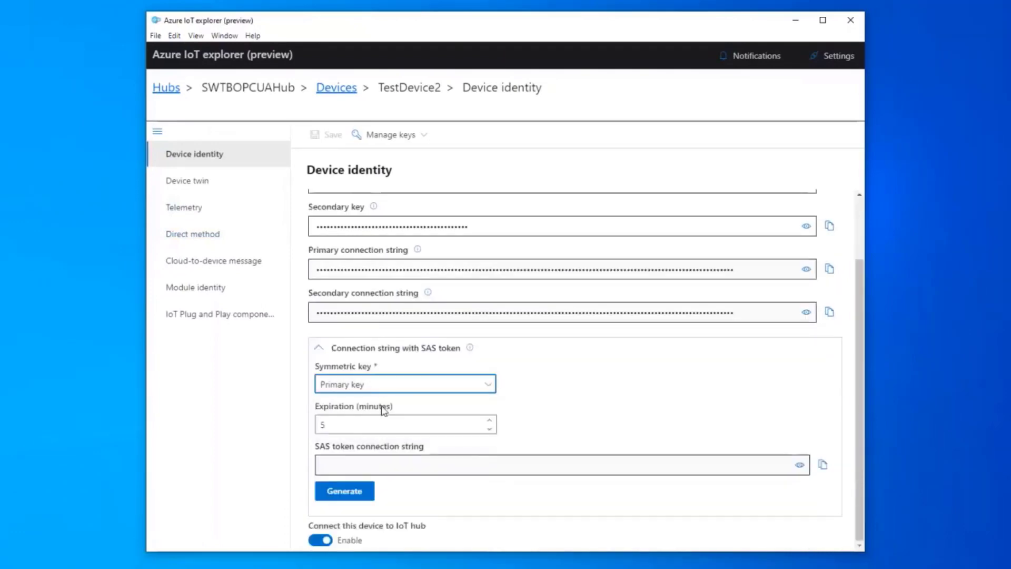
# Set the token expiration to 30 minutes, then generate and copy the SAS connection string.
pyautogui.doubleClick(367, 425)
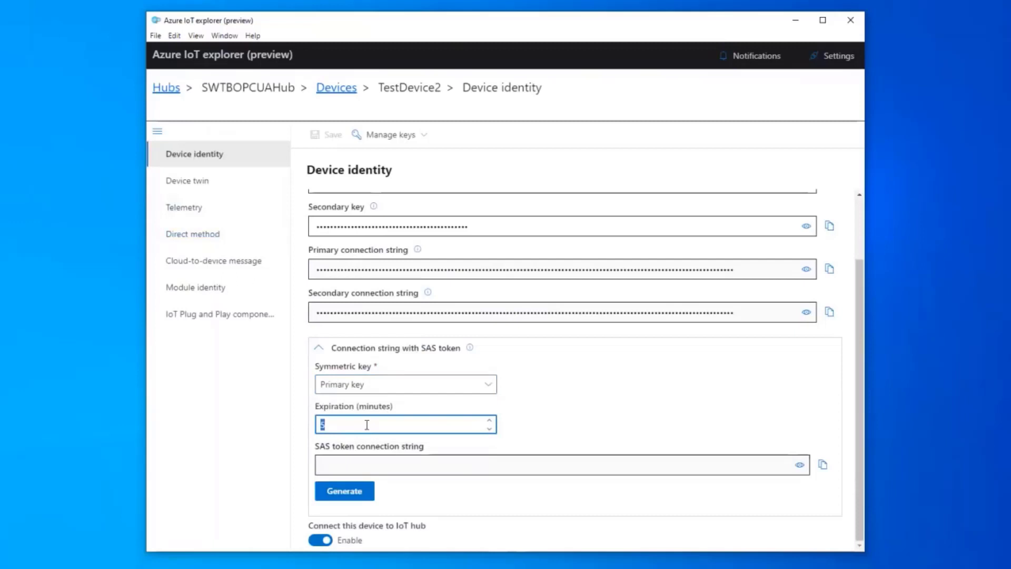
pyautogui.write('30')
pyautogui.doubleClick(367, 424)
pyautogui.write('99999999999999')
pyautogui.press('Tab')
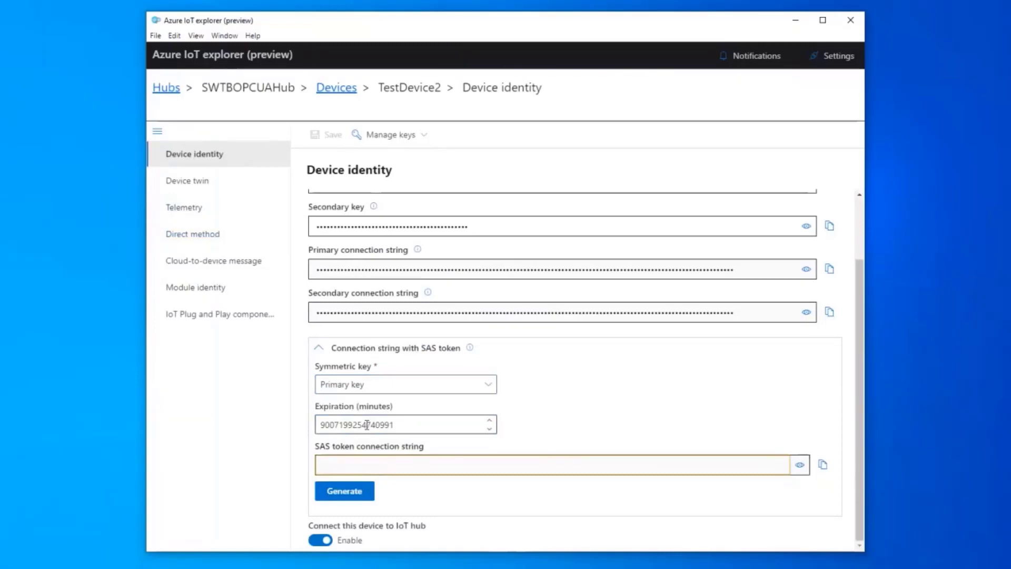
pyautogui.doubleClick(367, 425)
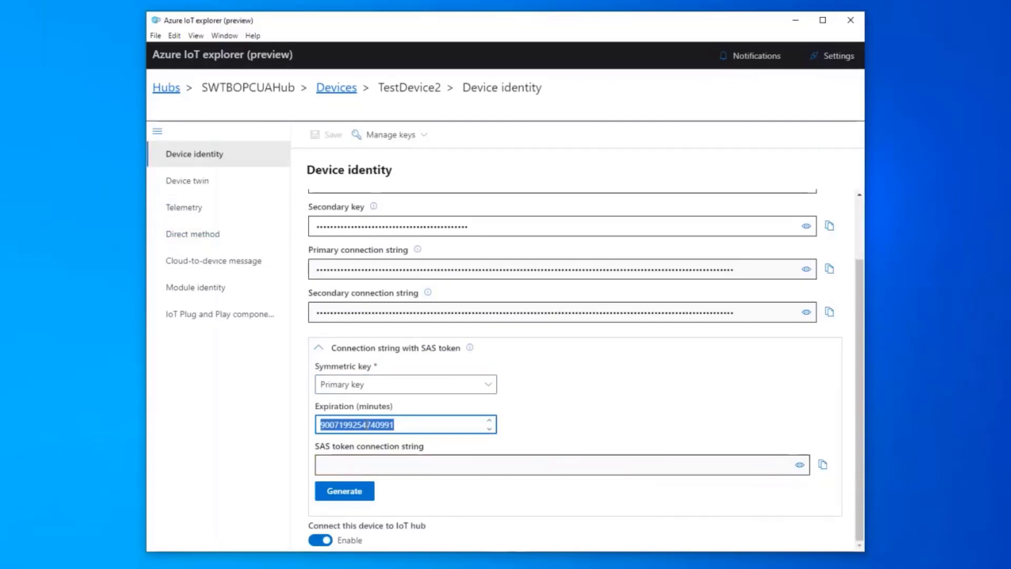
pyautogui.write('30')
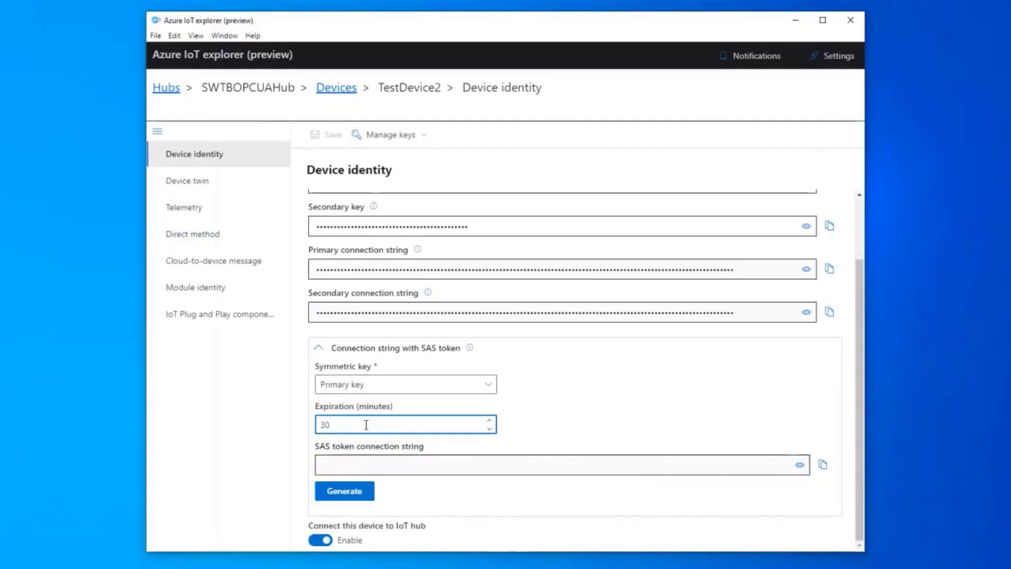
pyautogui.click(344, 492)
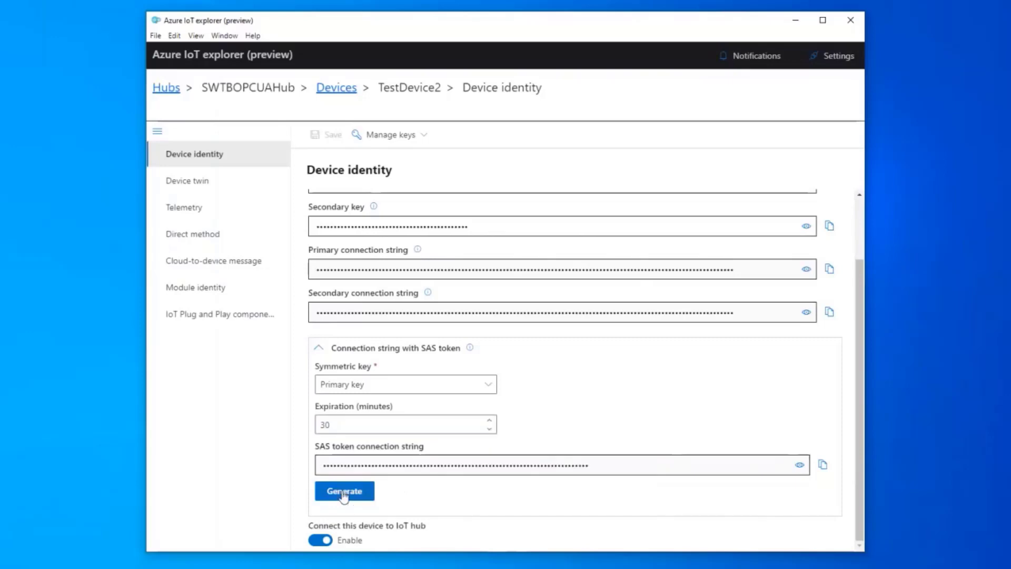
pyautogui.click(822, 465)
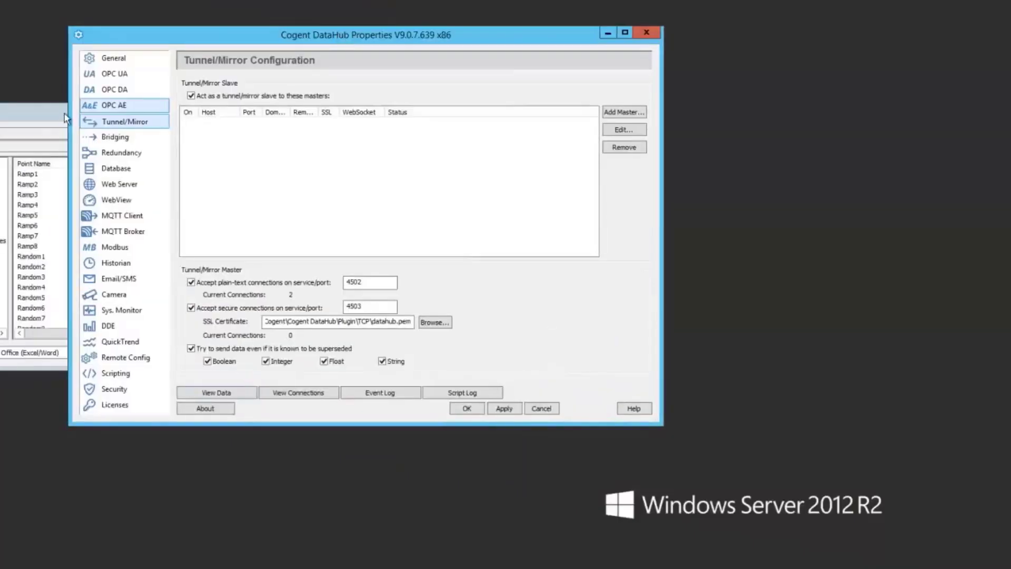
# Bring the Data Browser forward and reposition it to show the azure domain's points.
pyautogui.click(65, 113)
pyautogui.moveTo(39, 119); pyautogui.dragTo(153, 141)
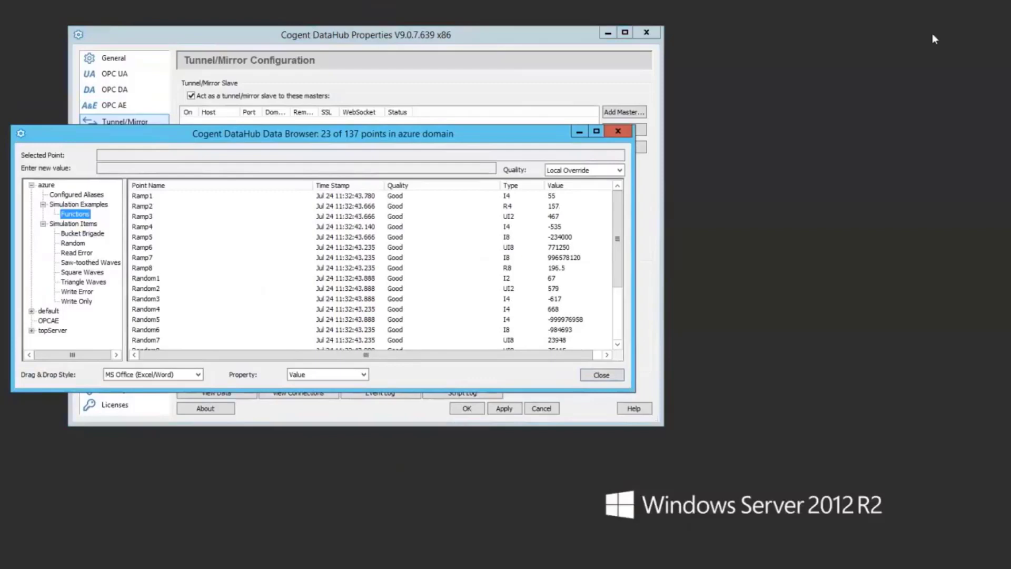
# Copy the SAS connection string from Notepad++, then minimize the editor.
pyautogui.hotkey('alt', 'Tab')
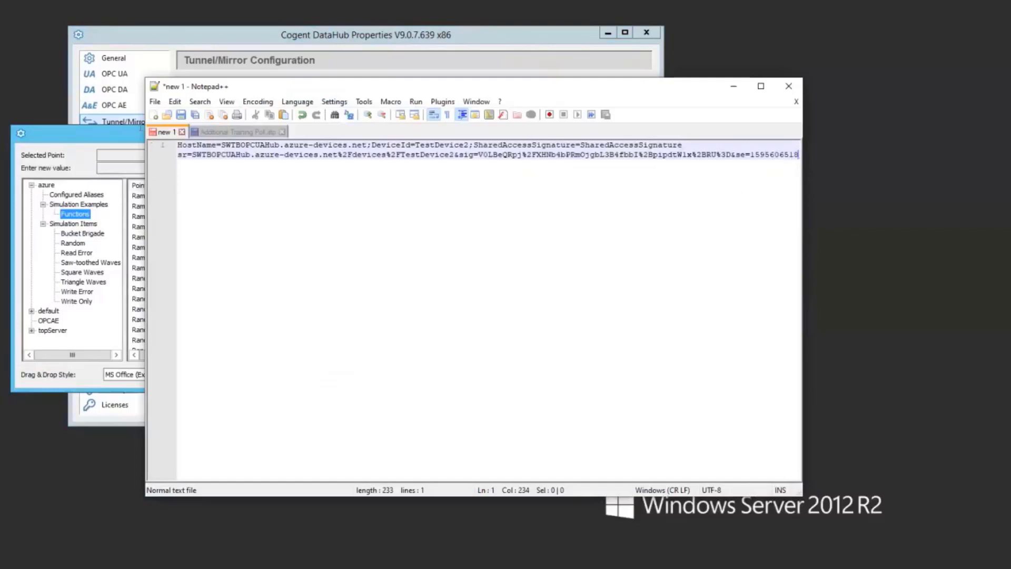
pyautogui.hotkey('ctrl', 'a')
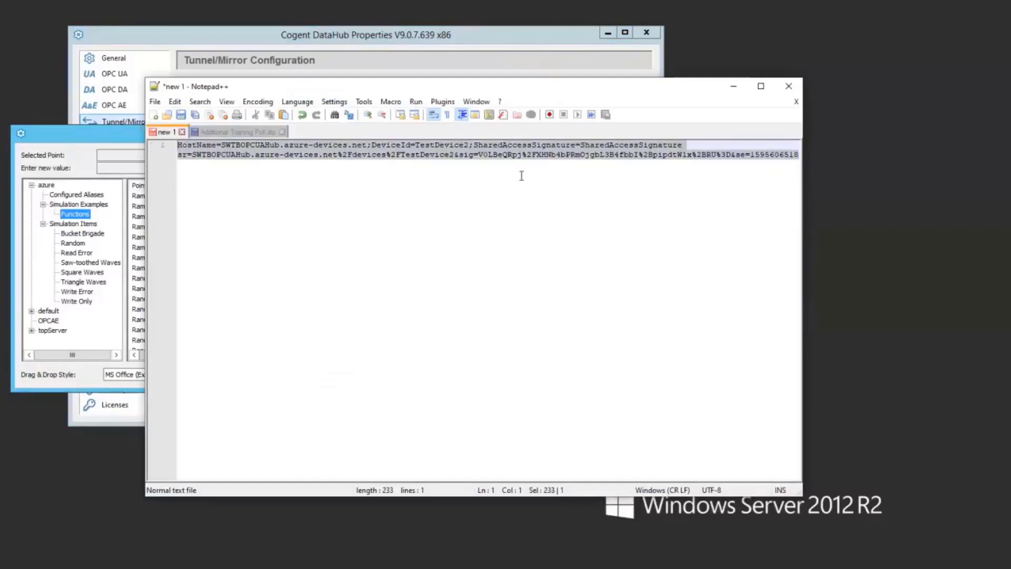
pyautogui.press('Right')
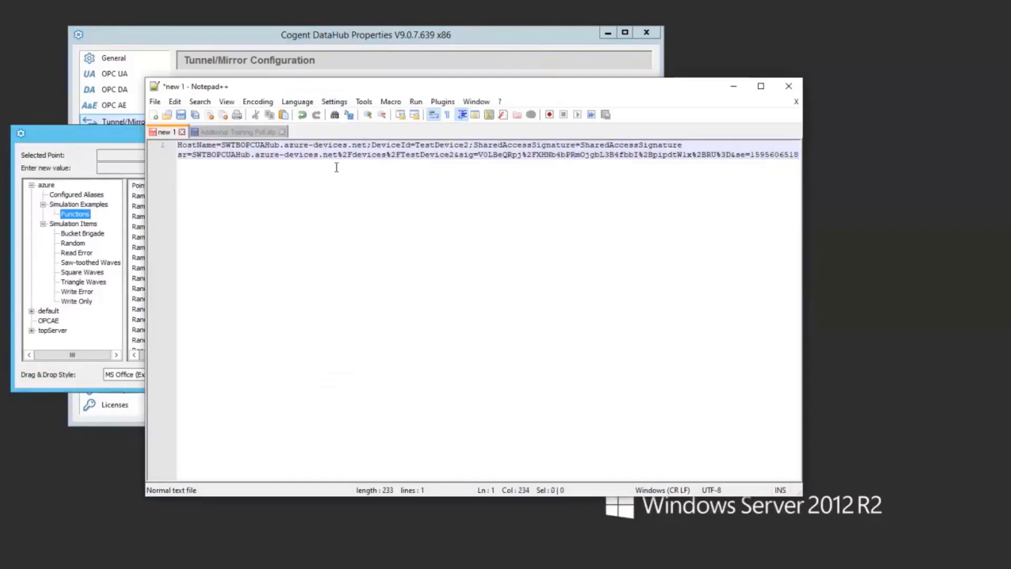
pyautogui.click(372, 175)
pyautogui.press('super+Down')
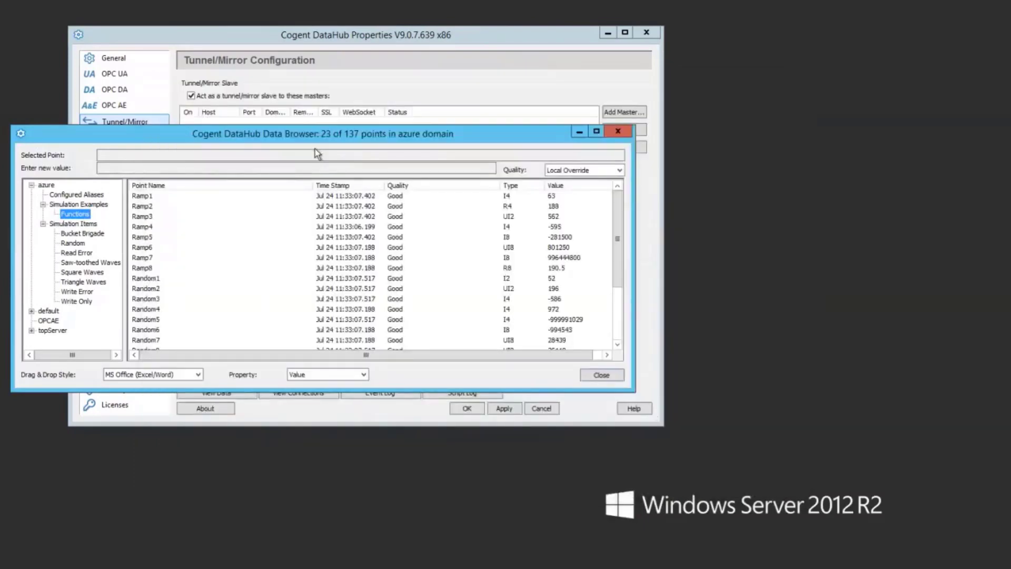
# Close the Data Browser and add a new MQTT Client broker connection.
pyautogui.click(618, 131)
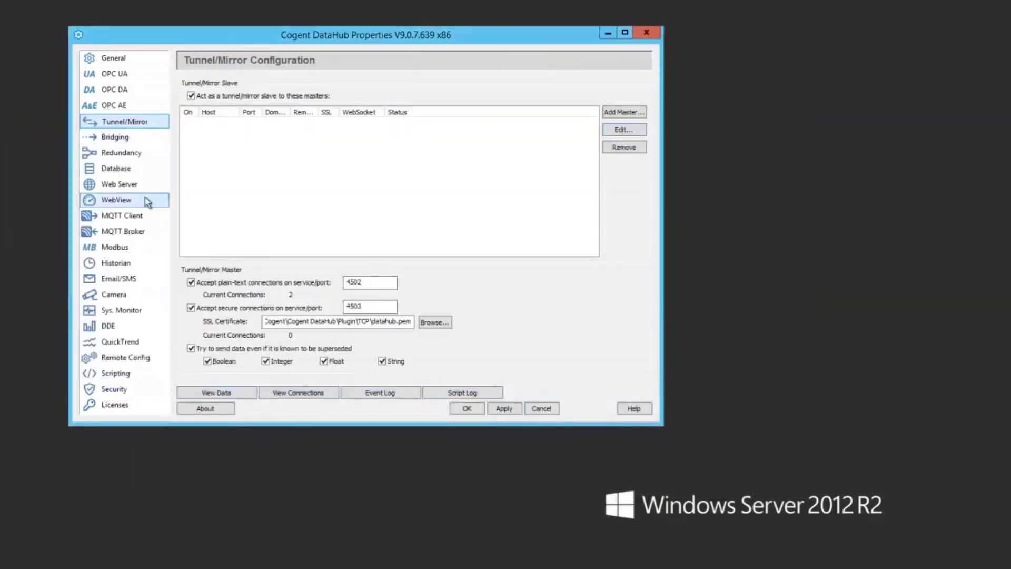
pyautogui.click(137, 224)
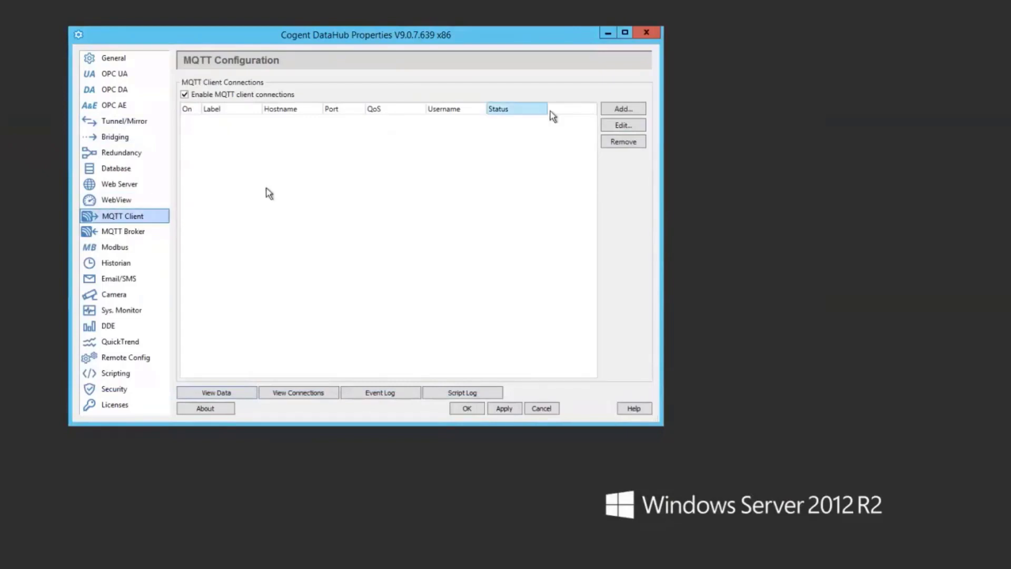
pyautogui.click(631, 108)
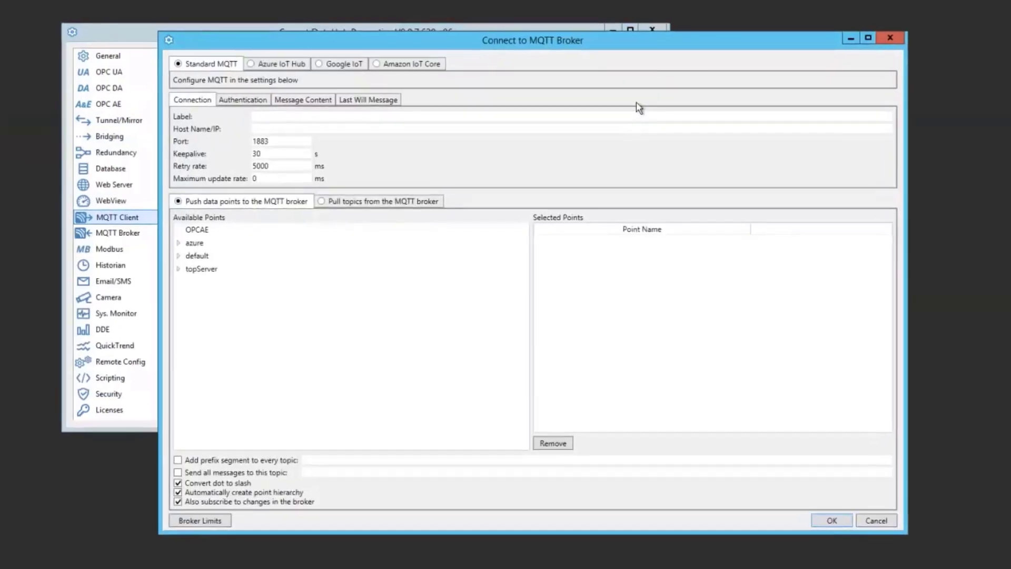
# Switch the connection to Azure IoT Hub SWTBOPCUAHub with device TestDevice2 and reconfigure.
pyautogui.click(279, 63)
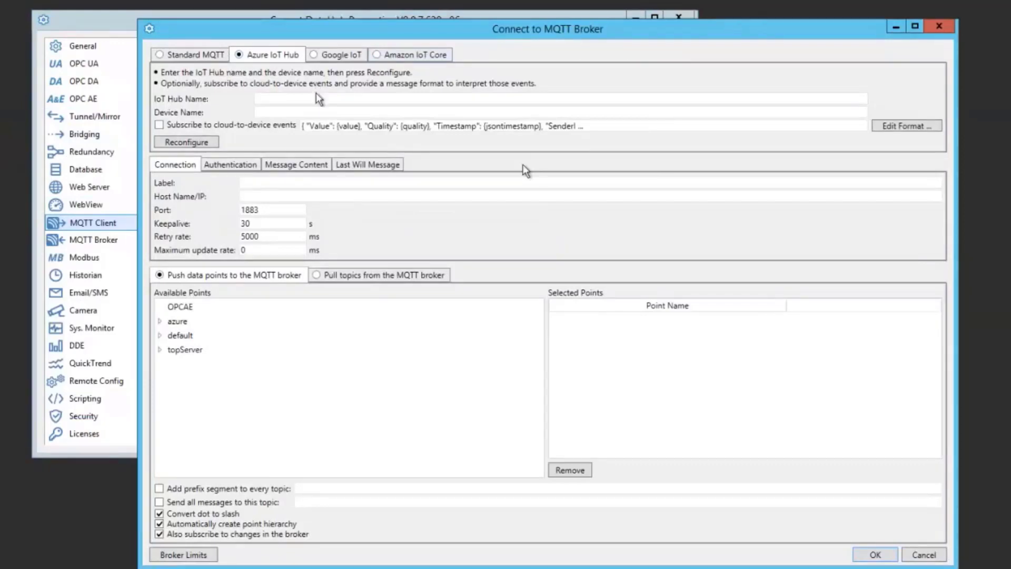
pyautogui.hotkey('ctrl', 'v')
pyautogui.click(302, 111)
pyautogui.write('Tes')
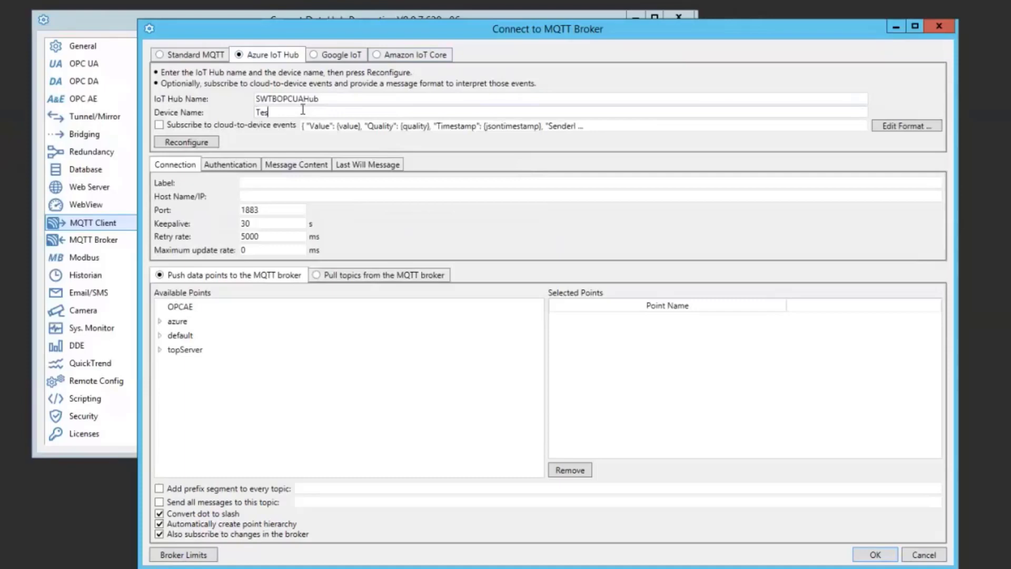
pyautogui.write('tDevice2')
pyautogui.click(186, 143)
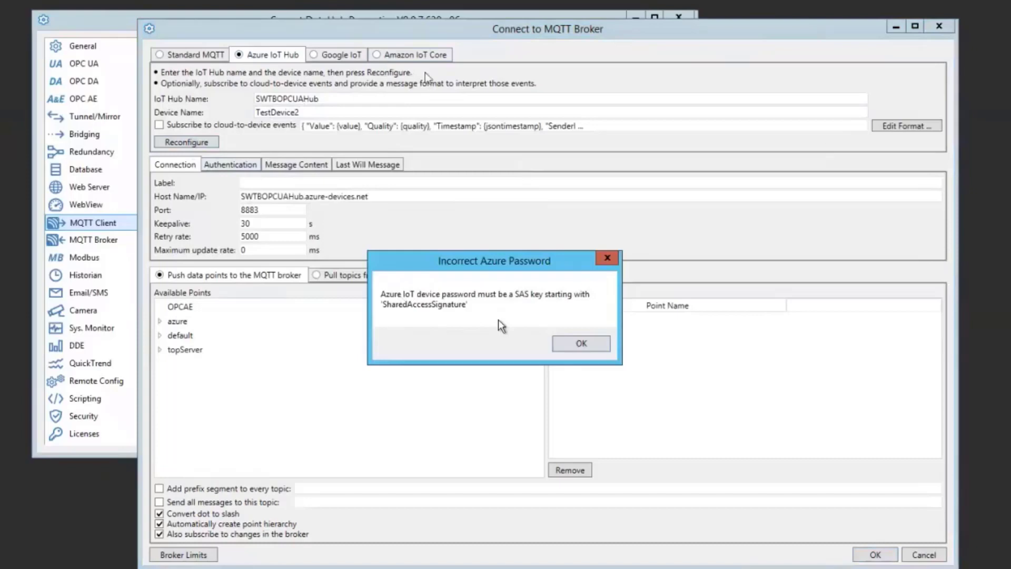
# In Notepad++, move the SharedAccessSignature token onto its own line.
pyautogui.hotkey('alt', 'Tab')
pyautogui.click(553, 131)
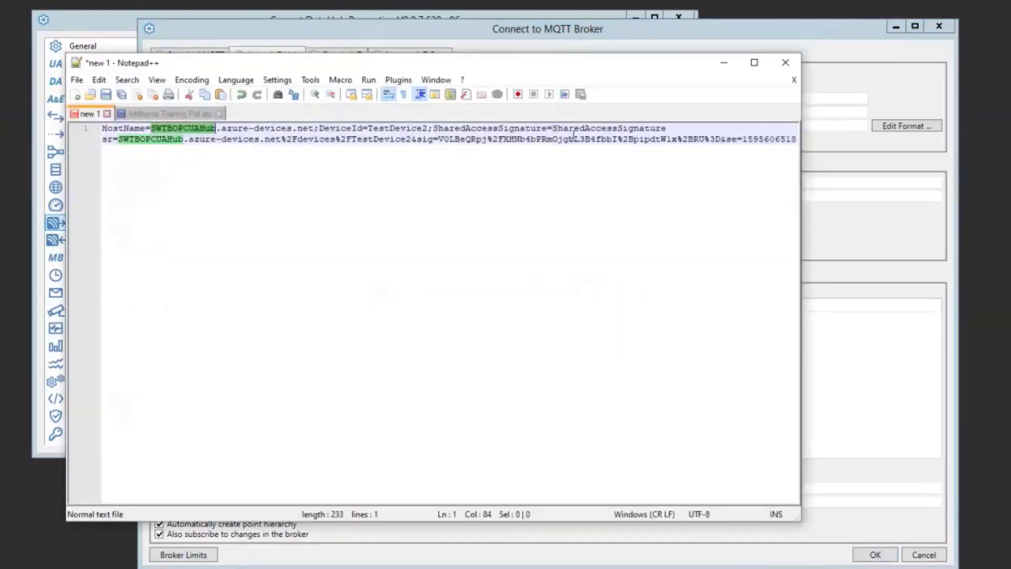
pyautogui.press('Return')
pyautogui.press('Return')
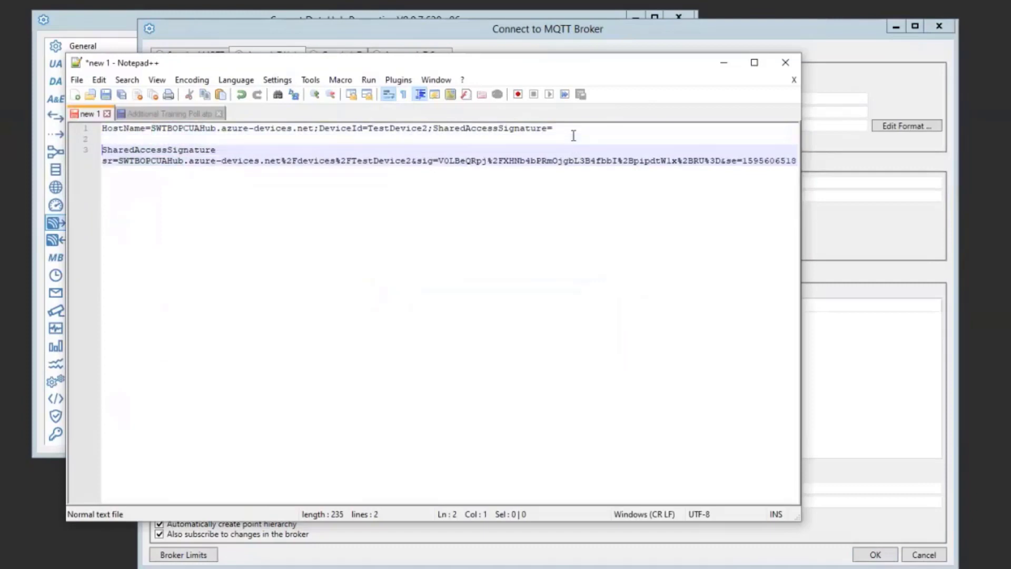
pyautogui.moveTo(561, 134); pyautogui.dragTo(427, 128)
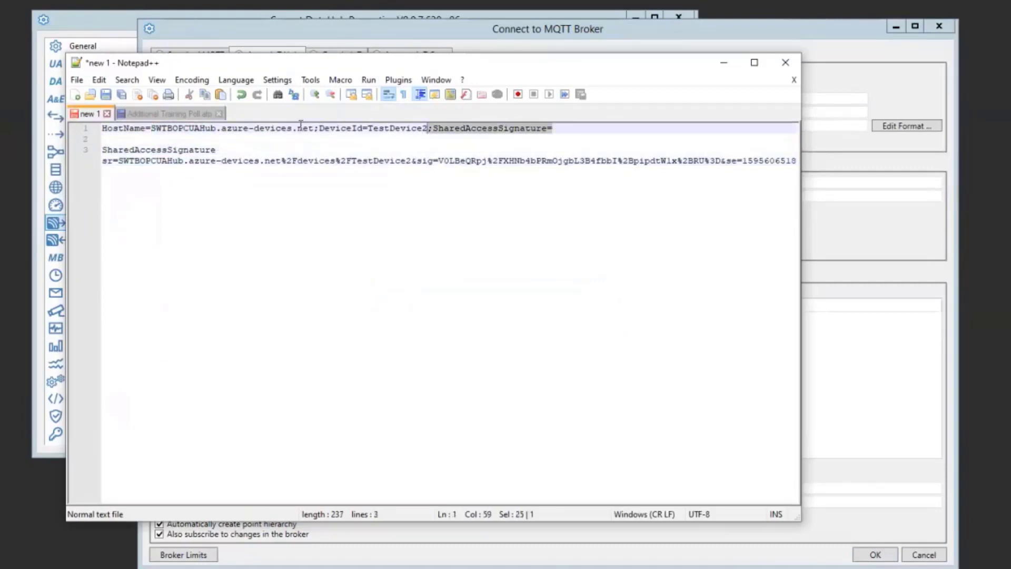
pyautogui.hotkey('shift', 'Home')
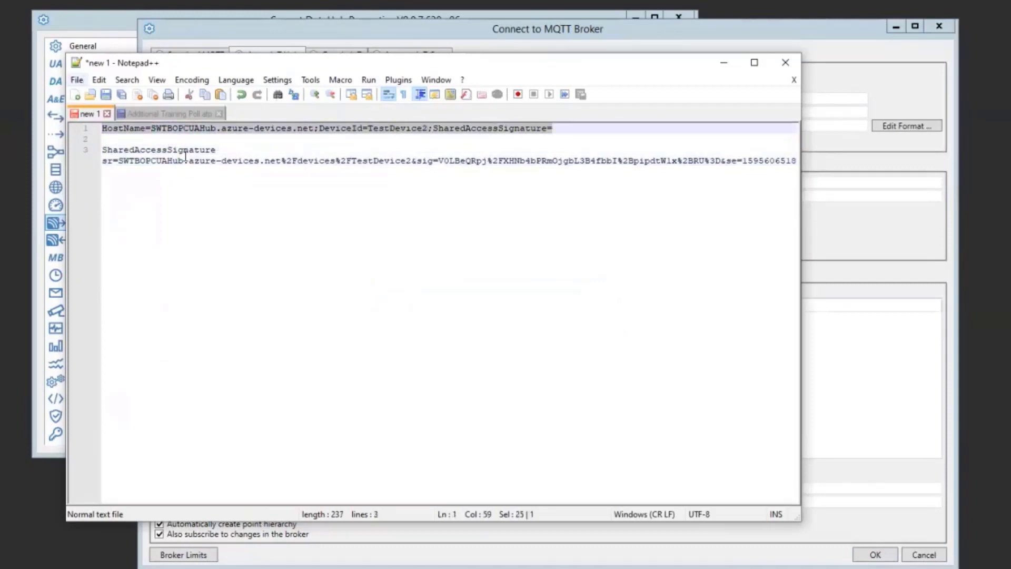
# Select the token line, then return to DataHub and dismiss the incorrect-password message.
pyautogui.click(212, 166)
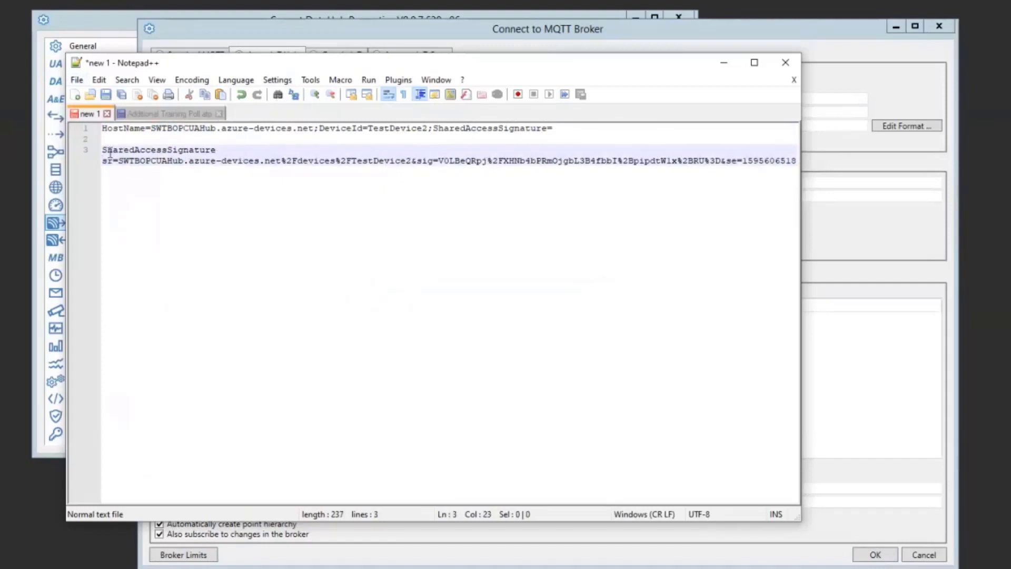
pyautogui.tripleClick(202, 168)
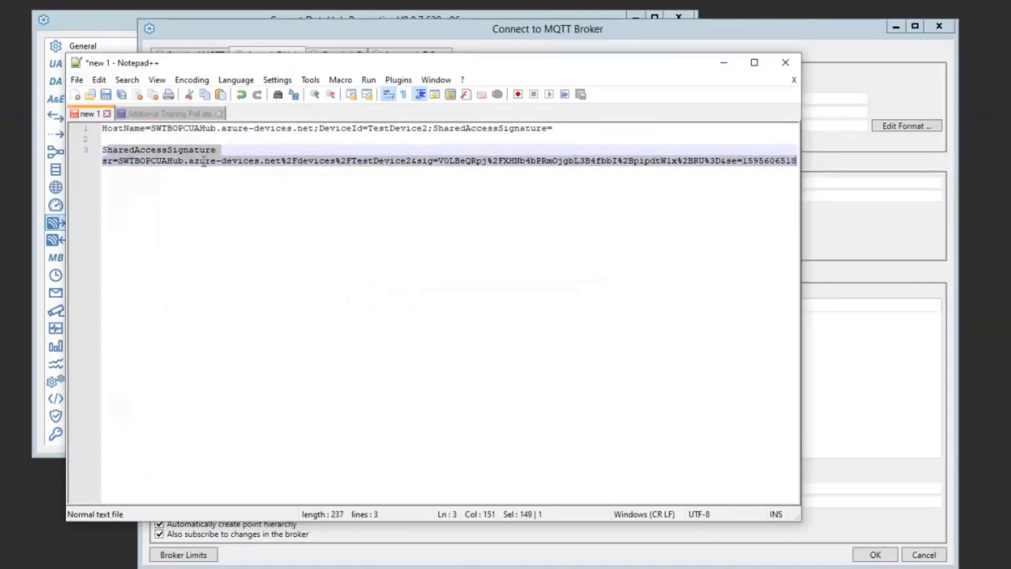
pyautogui.click(206, 163)
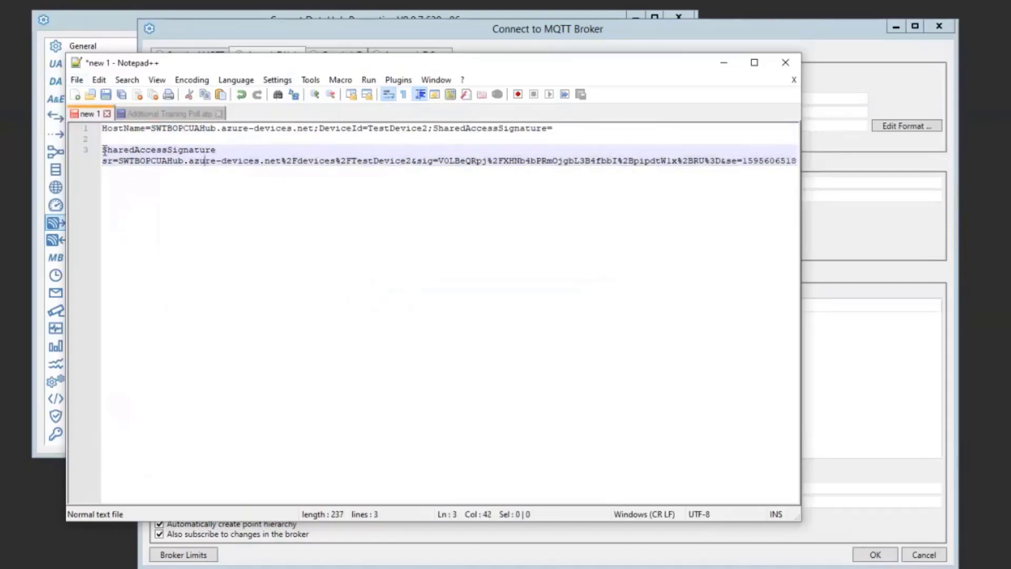
pyautogui.moveTo(104, 152); pyautogui.dragTo(799, 162)
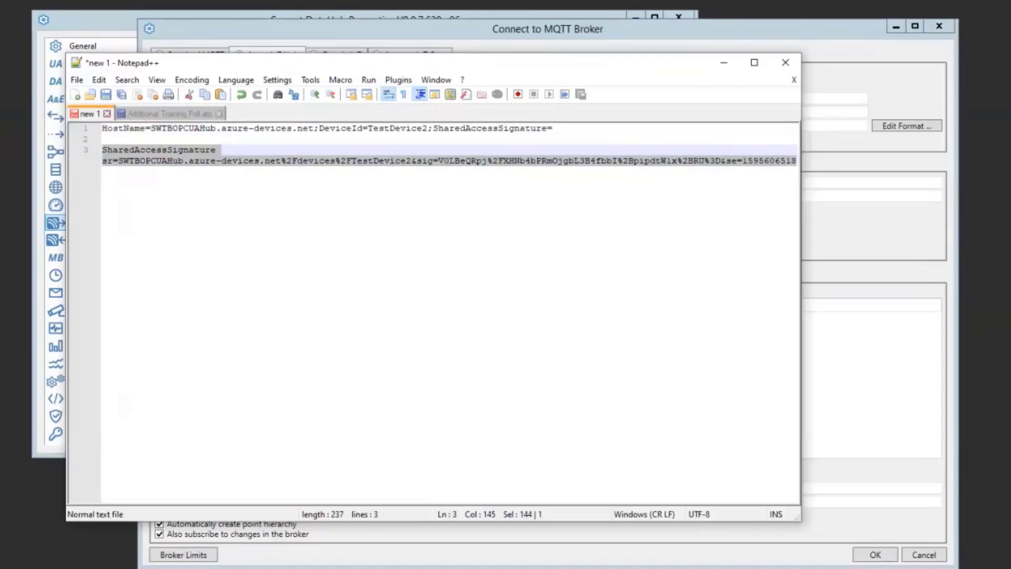
pyautogui.hotkey('alt', 'Tab')
pyautogui.press('Return')
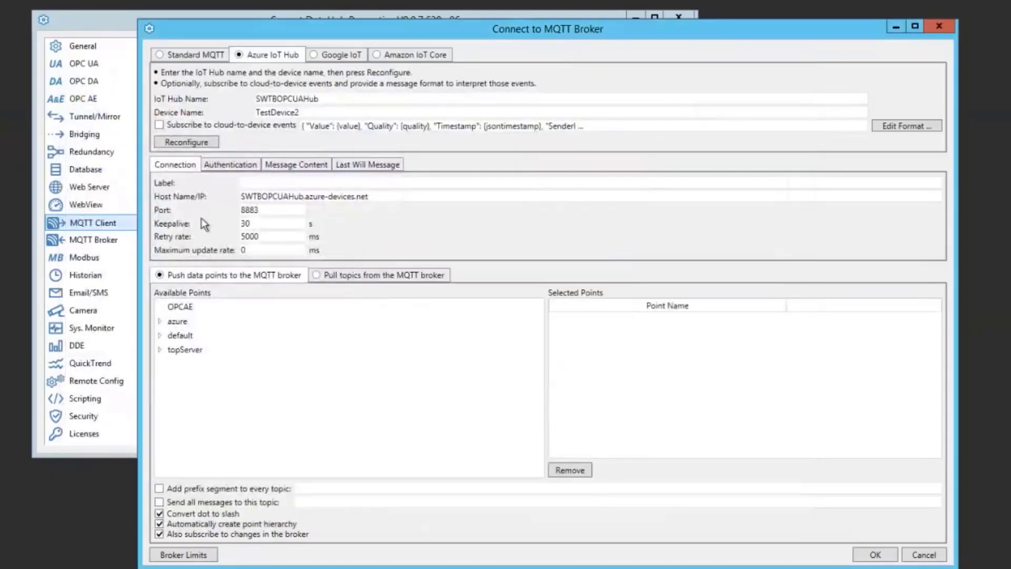
# Paste the TestDevice2 SAS token as the Azure IoT Hub connection's password.
pyautogui.click(243, 166)
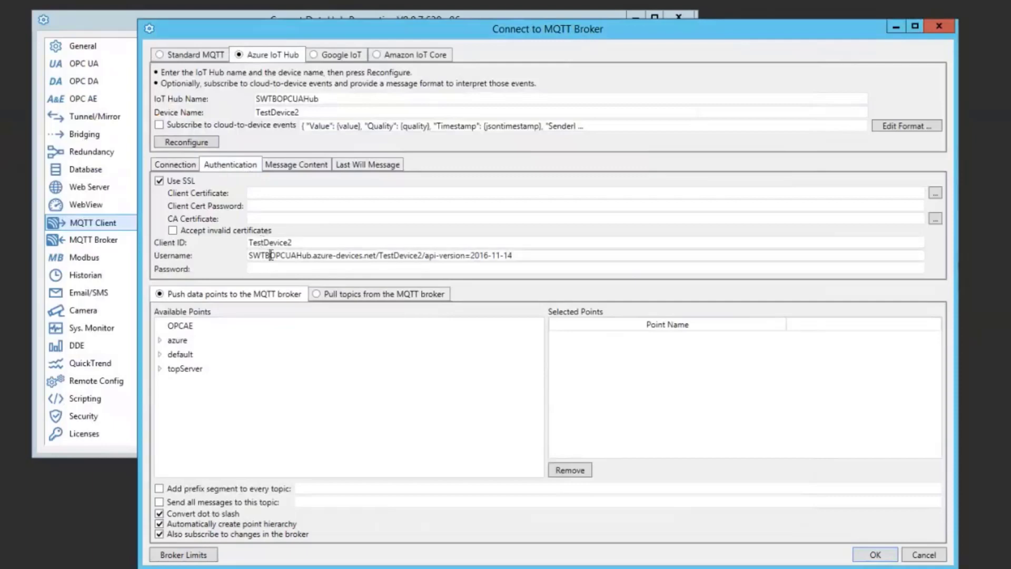
pyautogui.click(281, 271)
pyautogui.hotkey('ctrl', 'v')
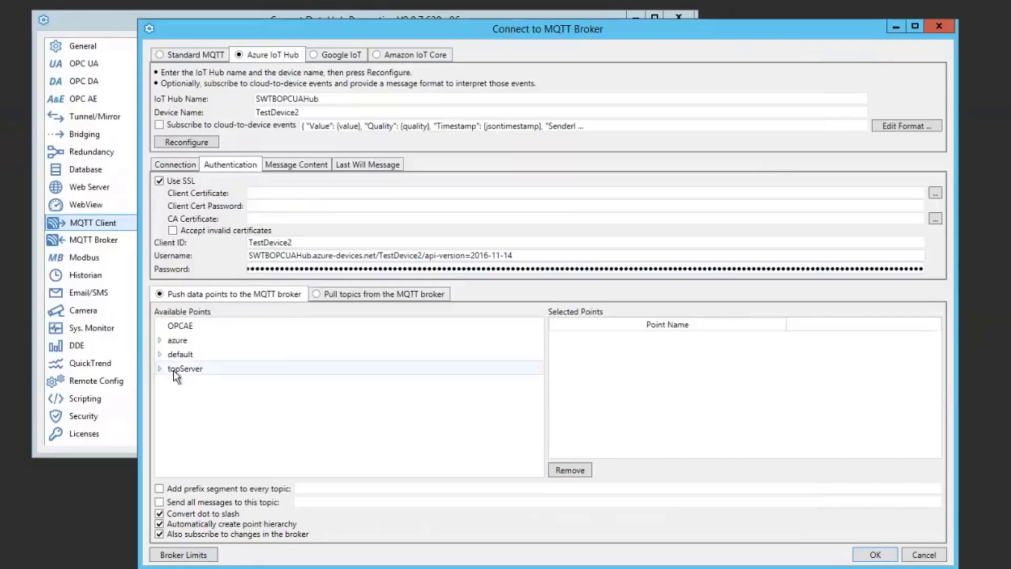
pyautogui.click(159, 340)
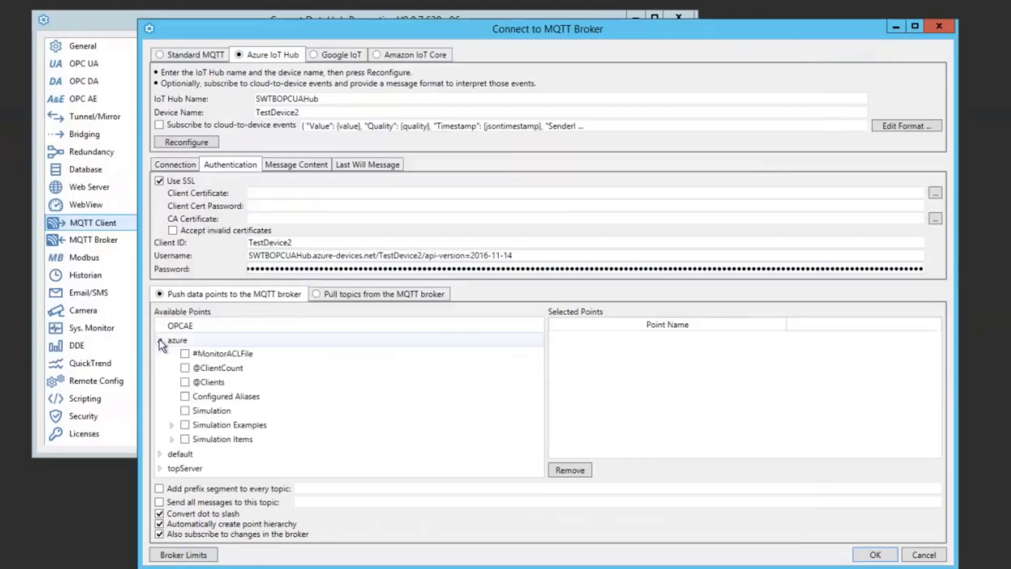
# Tick Ramp1–Ramp4 under azure > Simulation Examples > Functions, then save and apply the connection.
pyautogui.click(172, 425)
pyautogui.click(185, 439)
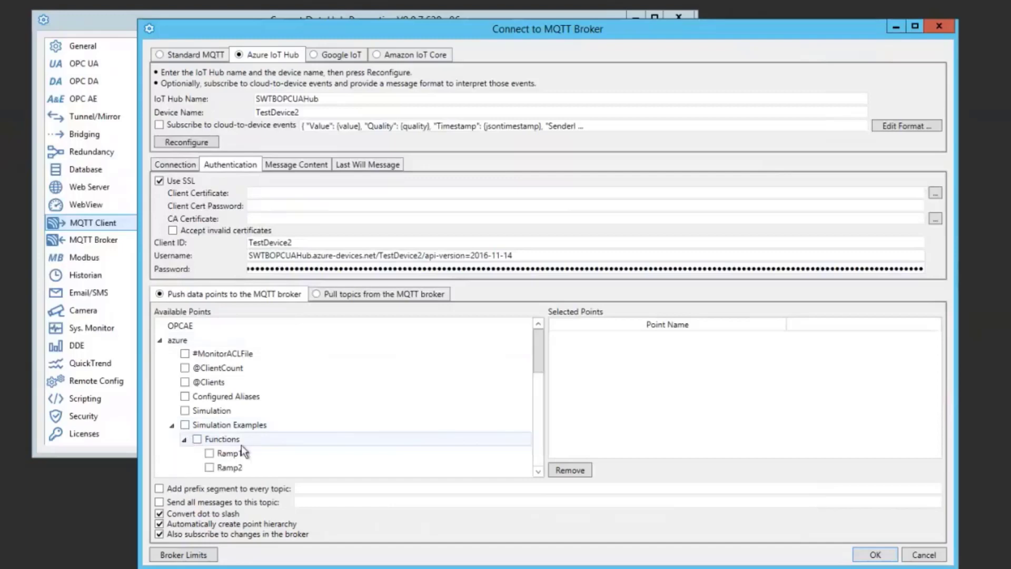
pyautogui.scroll(-2, 251, 425)
pyautogui.click(209, 388)
pyautogui.click(209, 402)
pyautogui.click(209, 416)
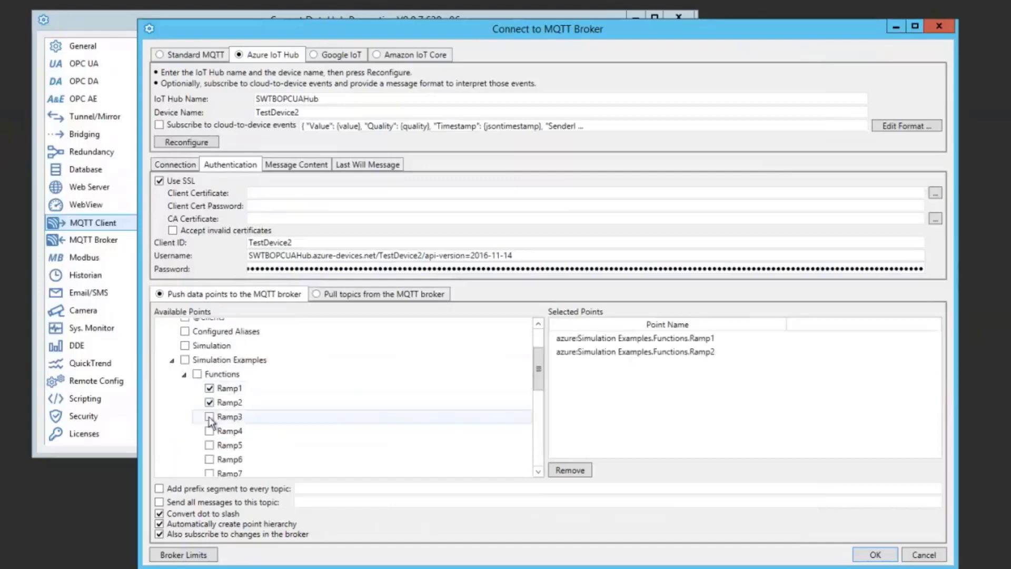
pyautogui.click(209, 431)
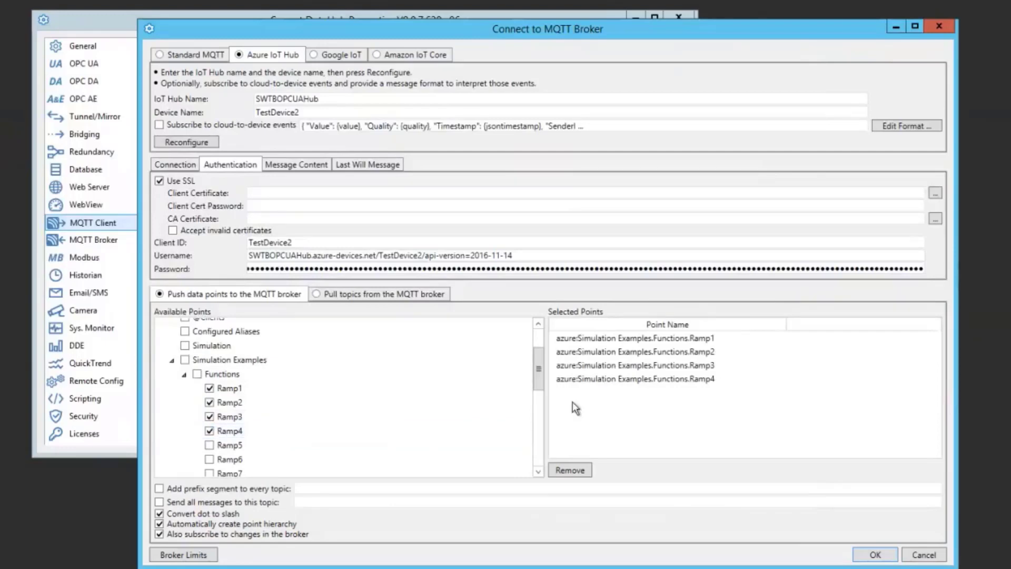
pyautogui.click(875, 555)
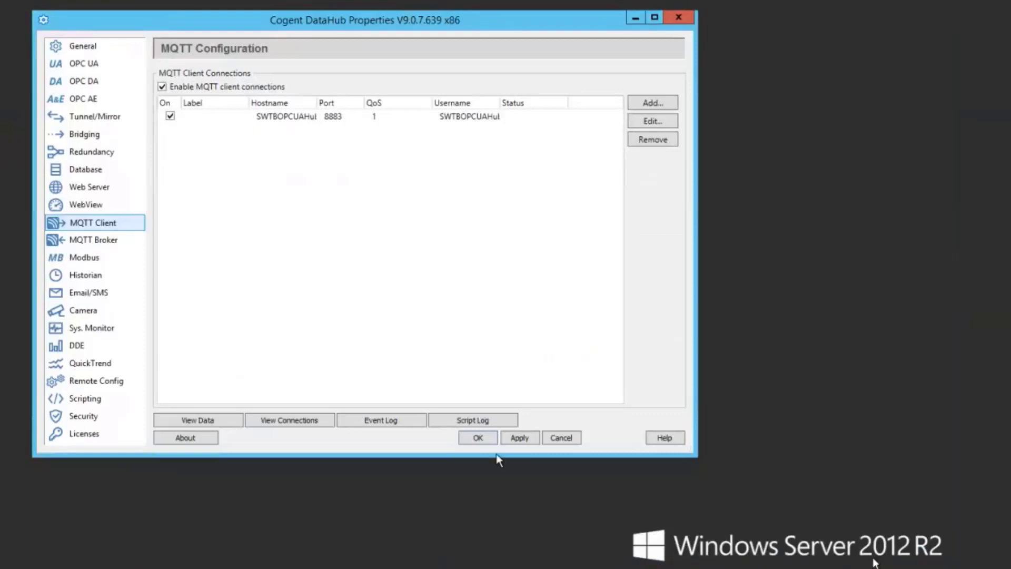
pyautogui.click(518, 438)
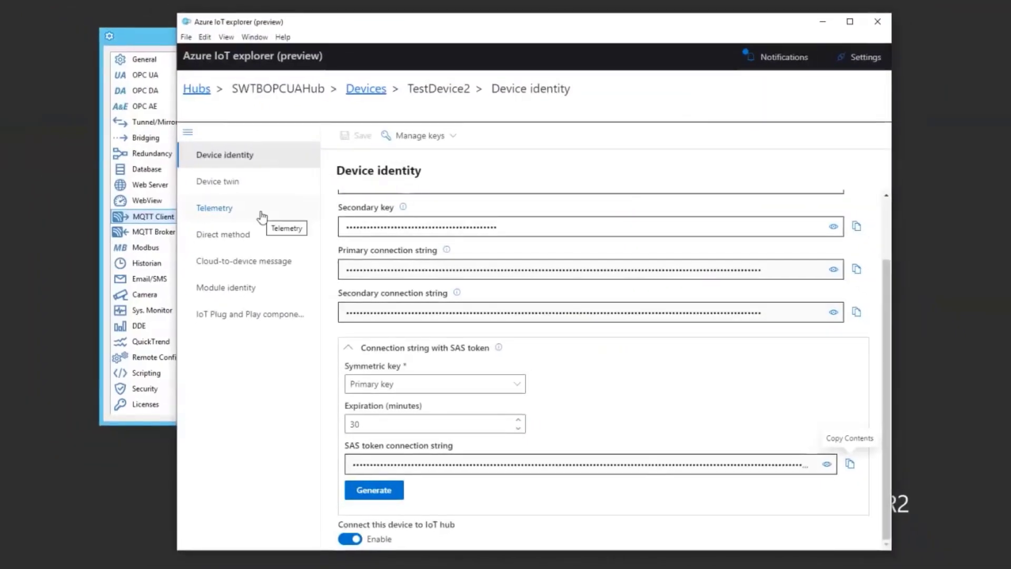
# Start monitoring TestDevice2 telemetry and scroll through the incoming DataHub value events.
pyautogui.click(261, 217)
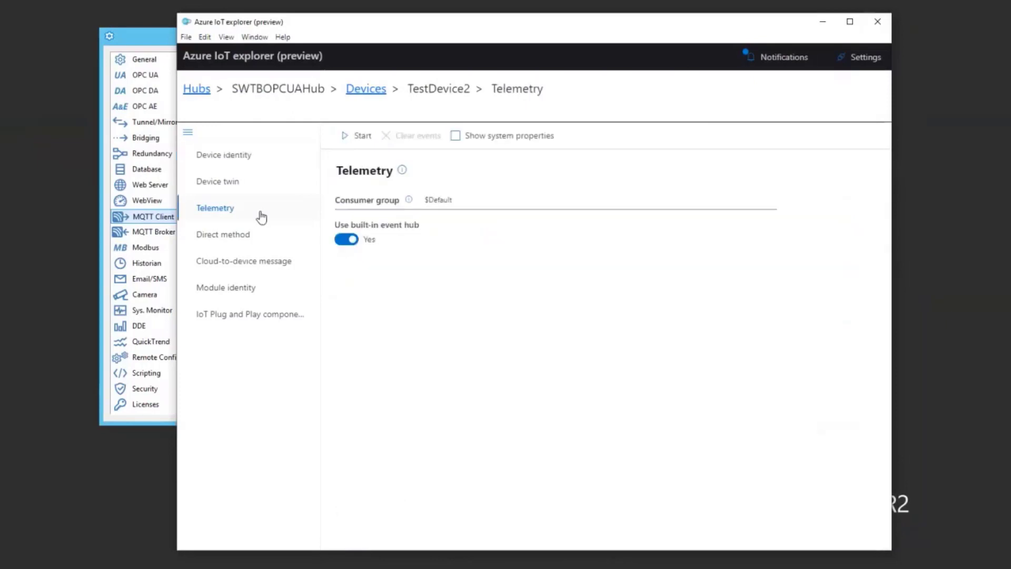
pyautogui.click(358, 136)
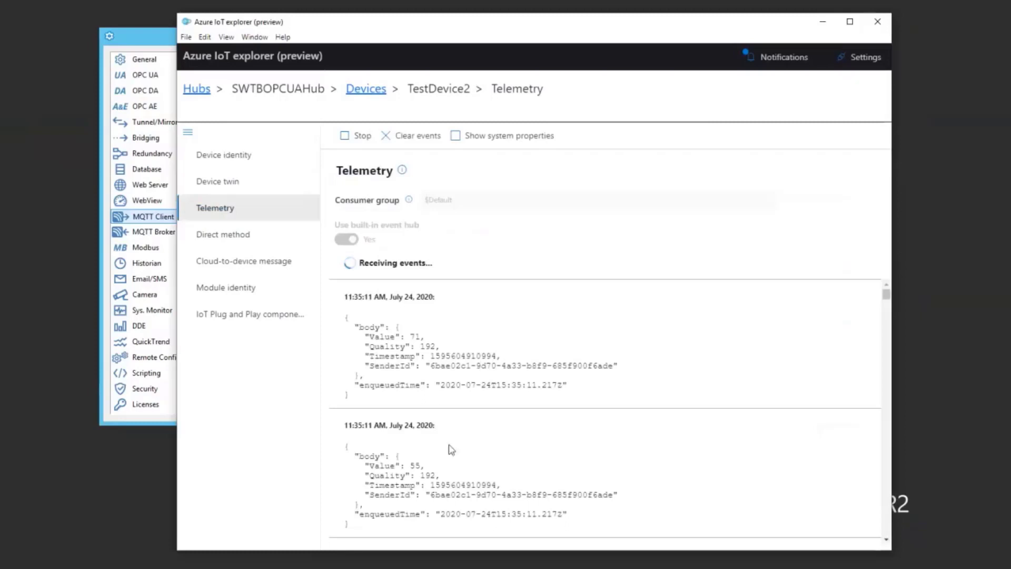
pyautogui.scroll(-3, 450, 440)
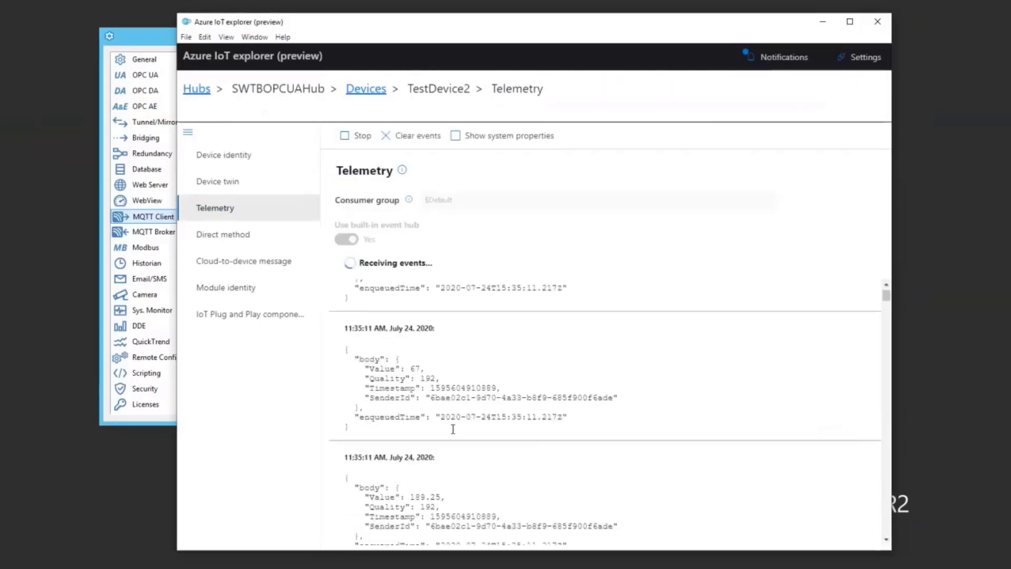
pyautogui.scroll(-3, 429, 376)
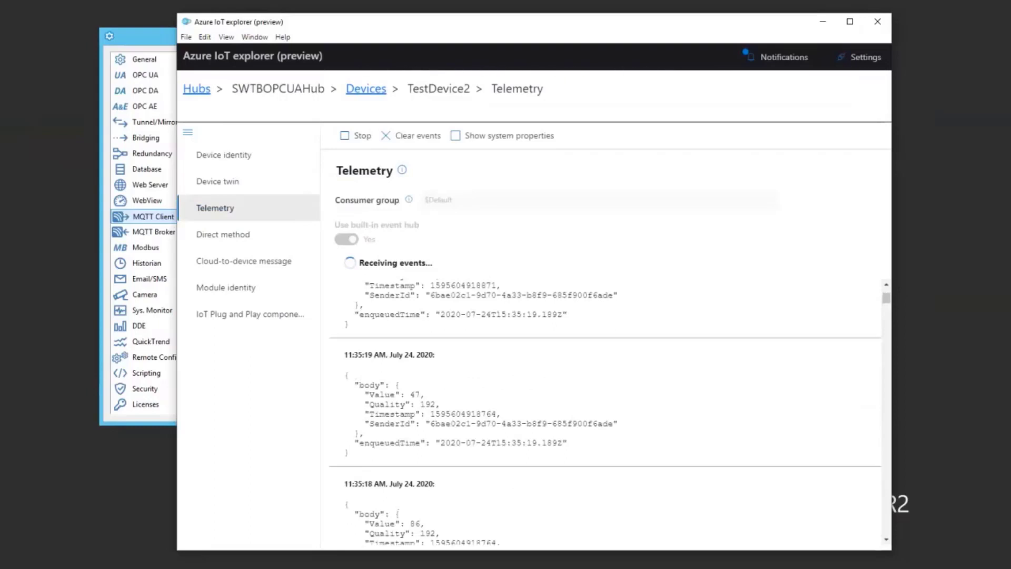
pyautogui.click(157, 36)
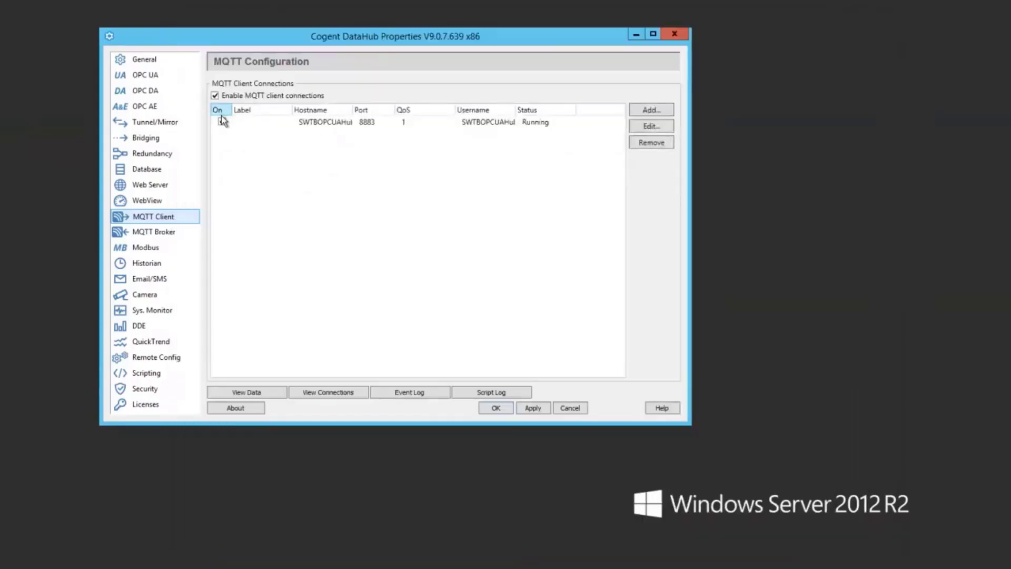
# Switch off and apply the SWTBOPCUAHub connection, then return to the telemetry feed.
pyautogui.click(530, 409)
pyautogui.click(447, 125)
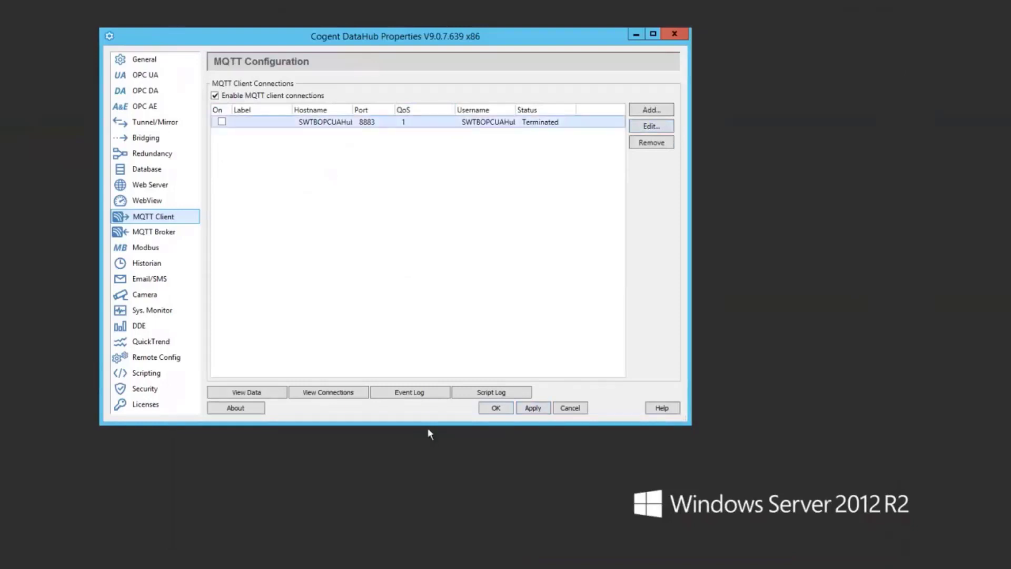
pyautogui.hotkey('alt', 'Tab')
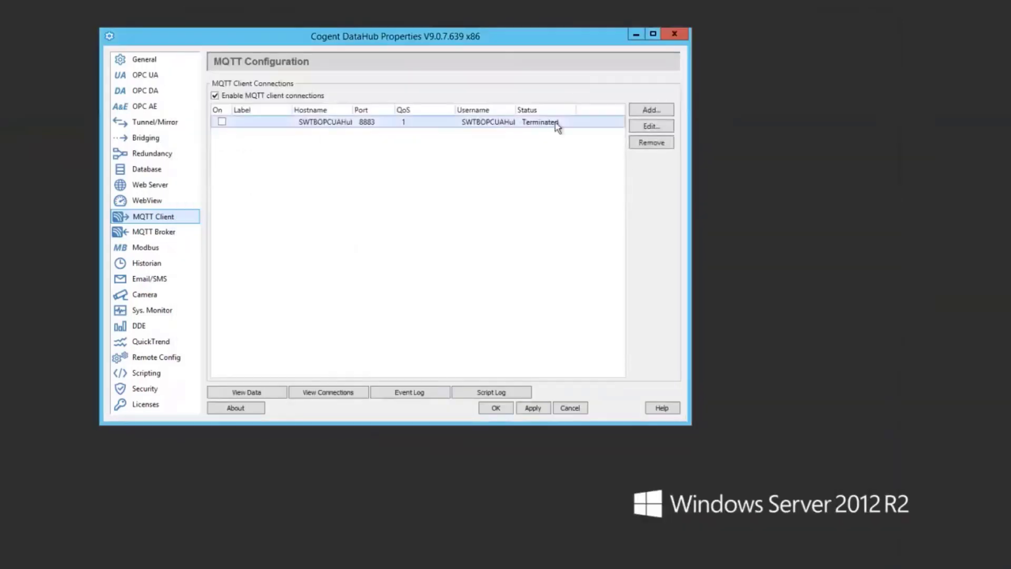
# Open Configure Parser for the hub connection's message format from the Message Content settings.
pyautogui.click(649, 131)
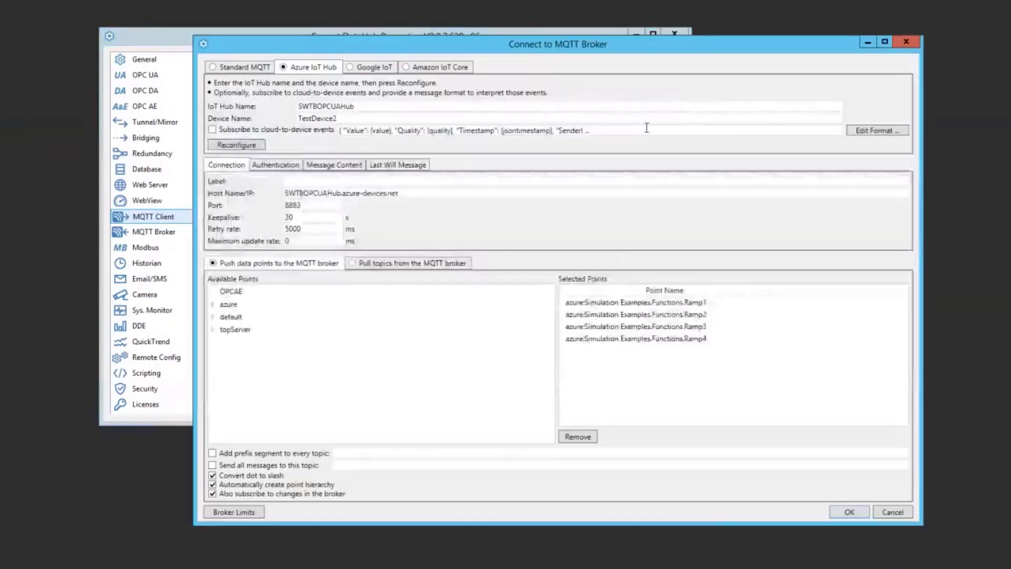
pyautogui.click(354, 167)
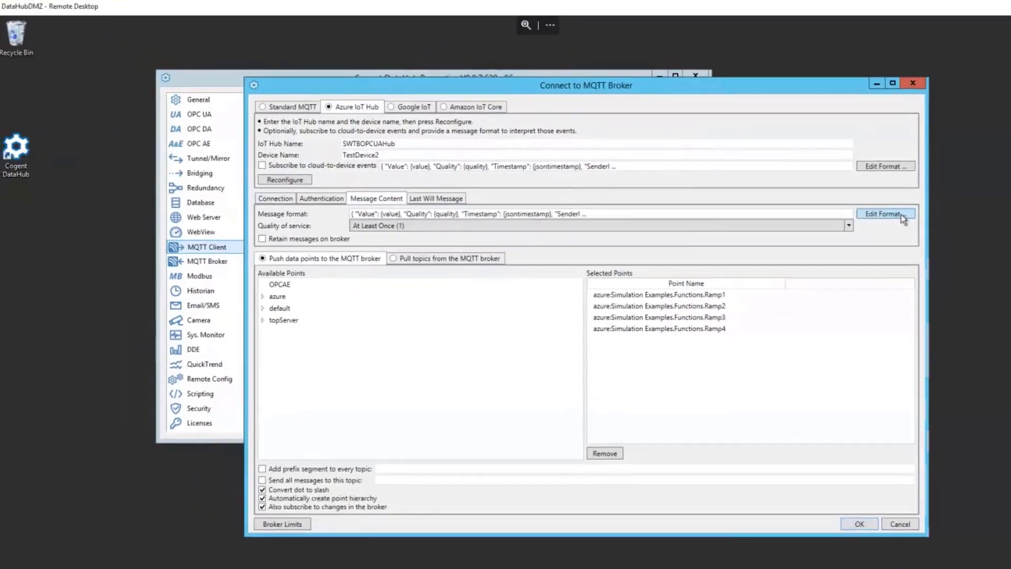
pyautogui.click(877, 180)
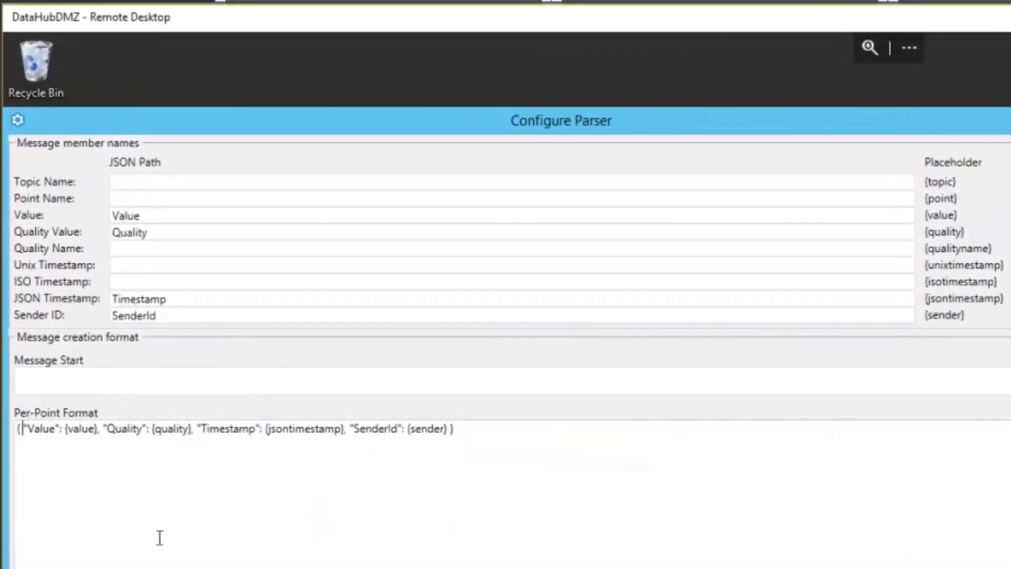
# Insert "PointName": {point}, at the start of the Per-Point Format.
pyautogui.write('"PointName"')
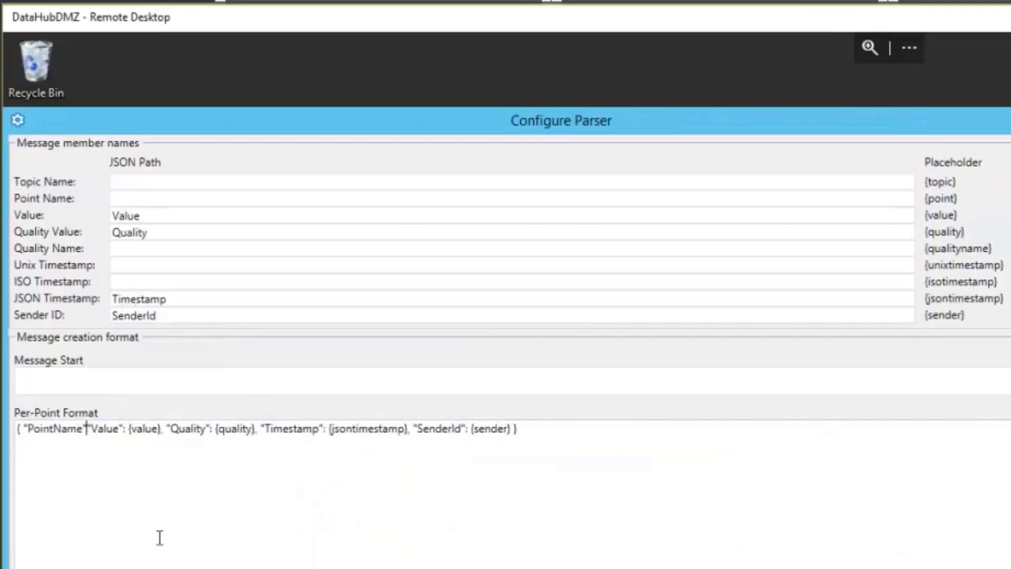
pyautogui.write(': ')
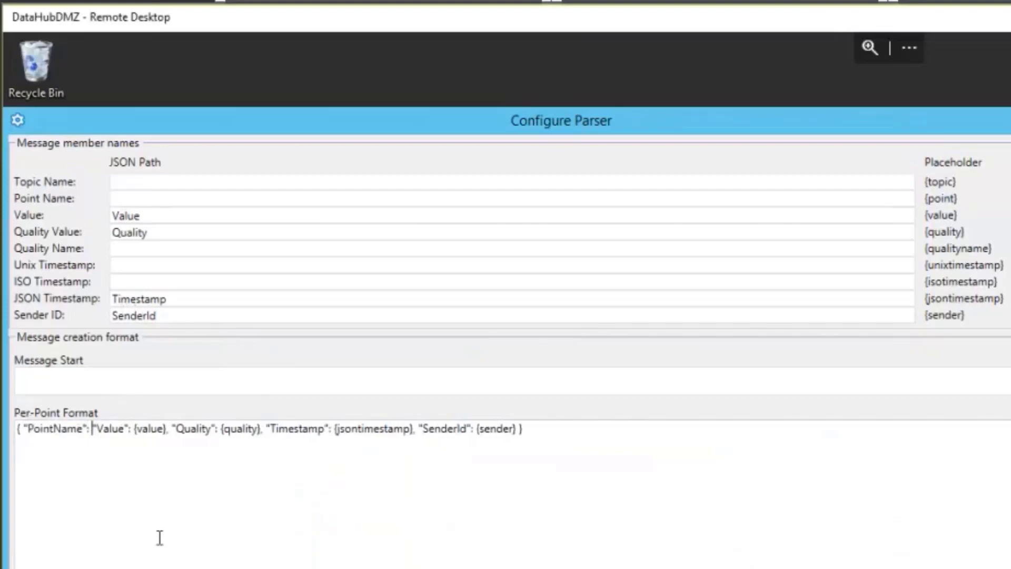
pyautogui.write('{point}')
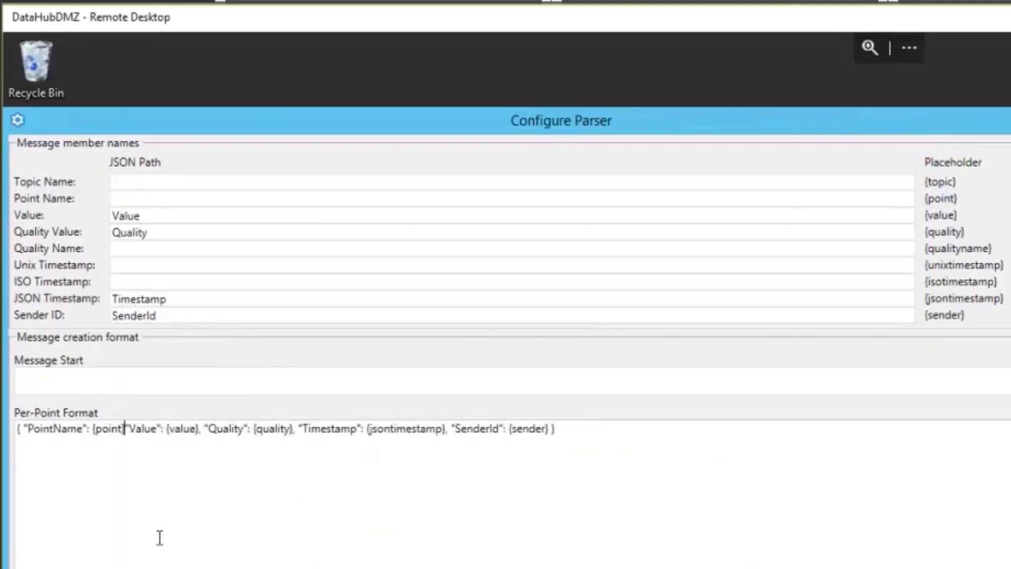
pyautogui.write(',')
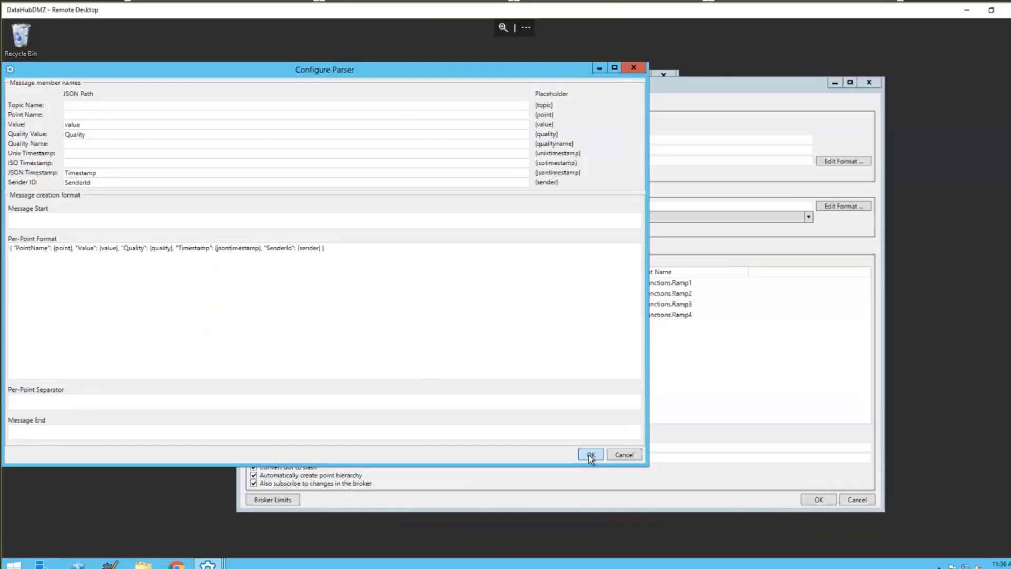
# Save the parser and broker settings, then switch the hub connection On and apply.
pyautogui.click(590, 454)
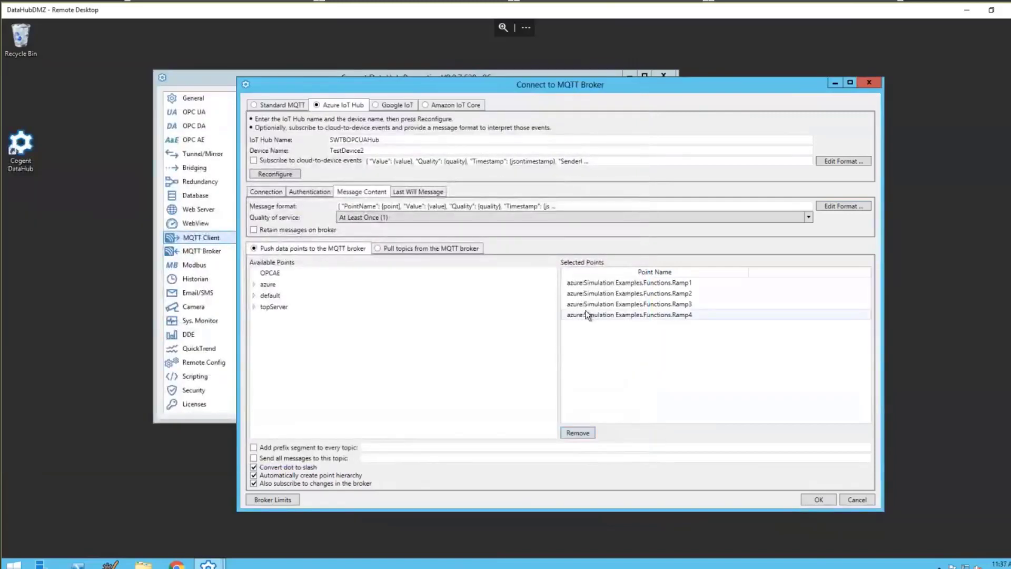
pyautogui.click(813, 498)
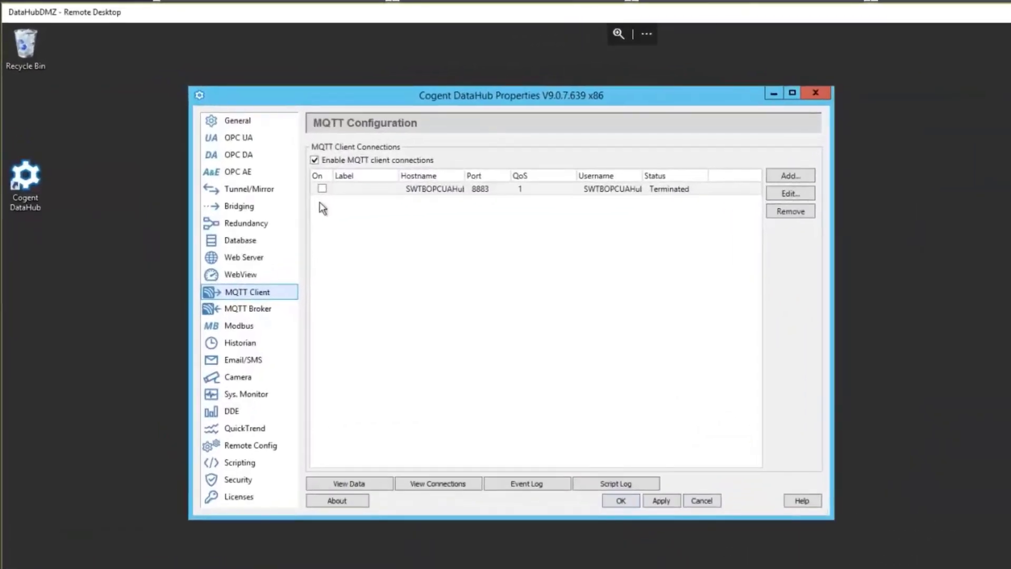
pyautogui.click(322, 188)
pyautogui.click(664, 503)
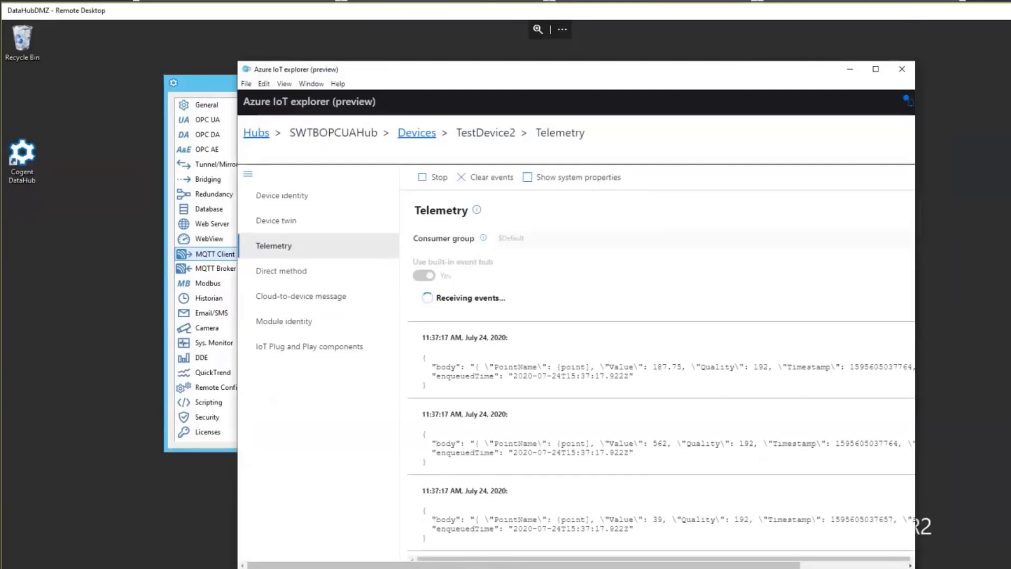
# Stop the hub connection and reopen its Per-Point Format to review the {point} entry.
pyautogui.hotkey('alt', 'Tab')
pyautogui.click(565, 433)
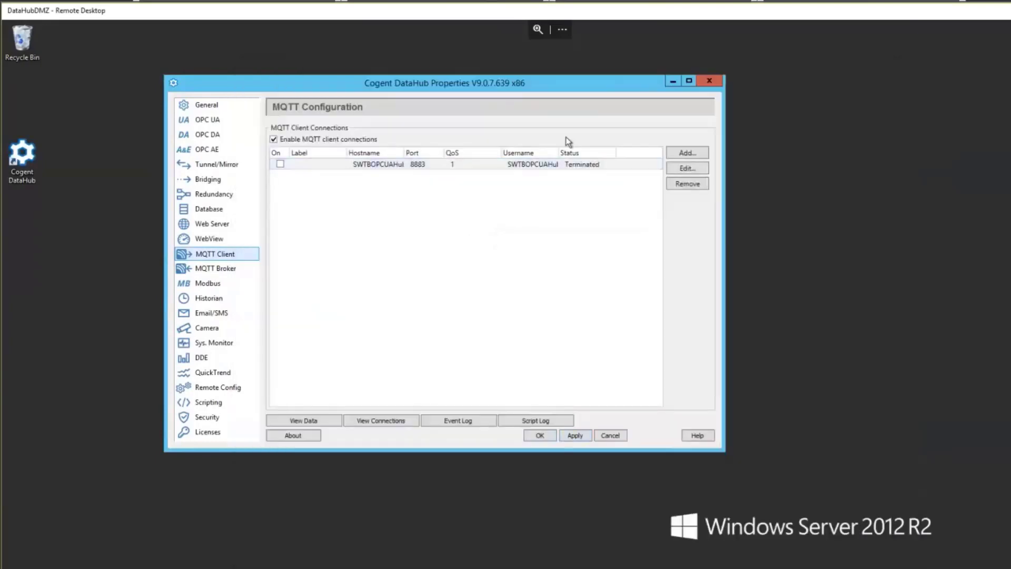
pyautogui.click(675, 168)
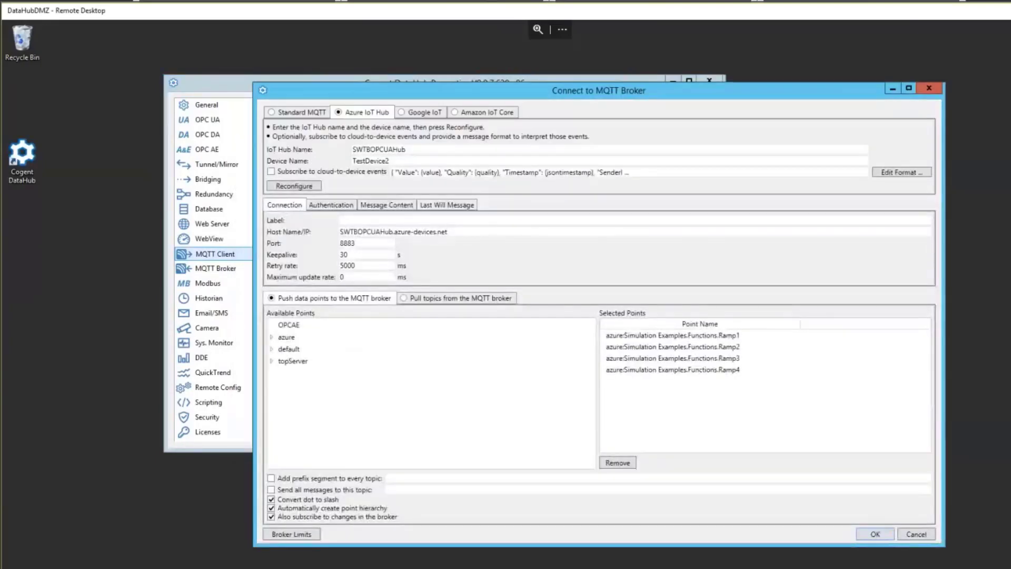
pyautogui.click(393, 204)
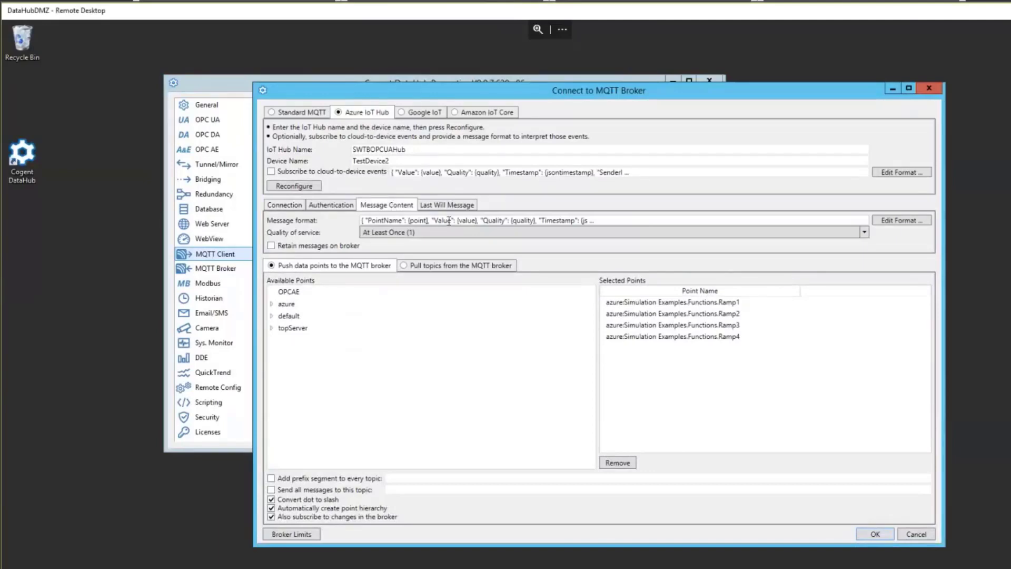
pyautogui.click(912, 220)
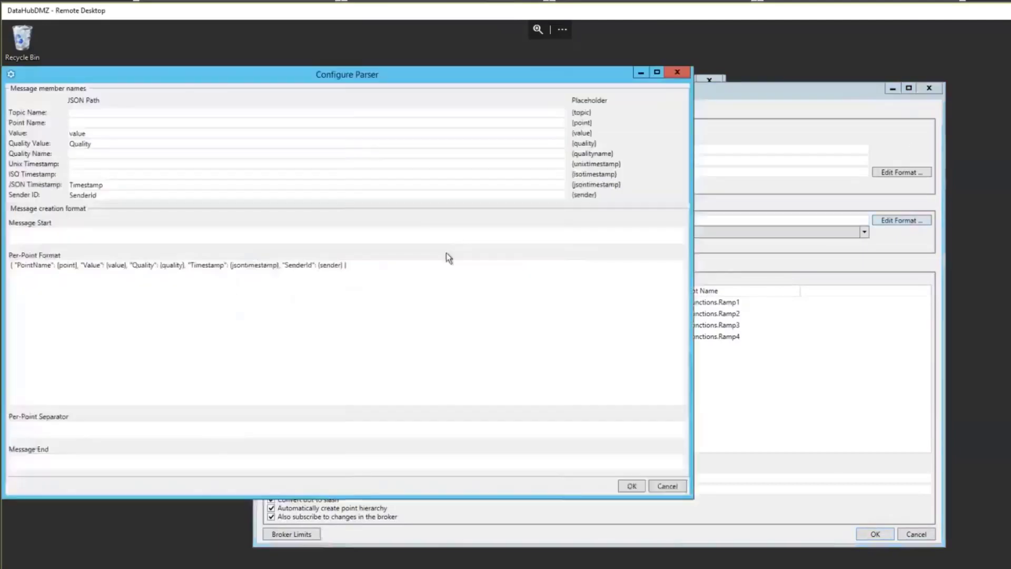
pyautogui.click(77, 264)
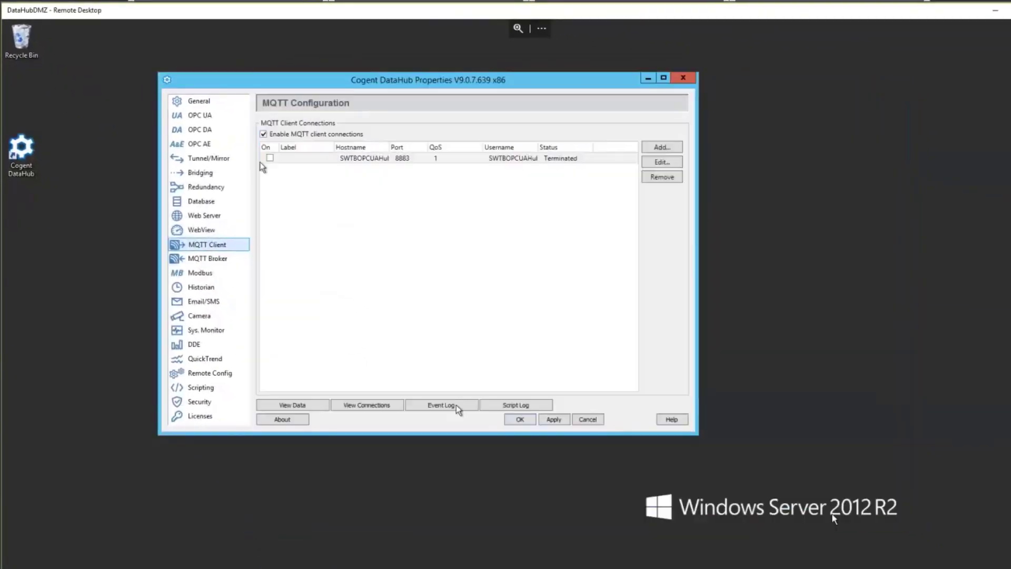
# Turn the hub connection back on, review TestDevice2 telemetry with point names, then stop monitoring.
pyautogui.click(269, 157)
pyautogui.hotkey('alt', 'Tab')
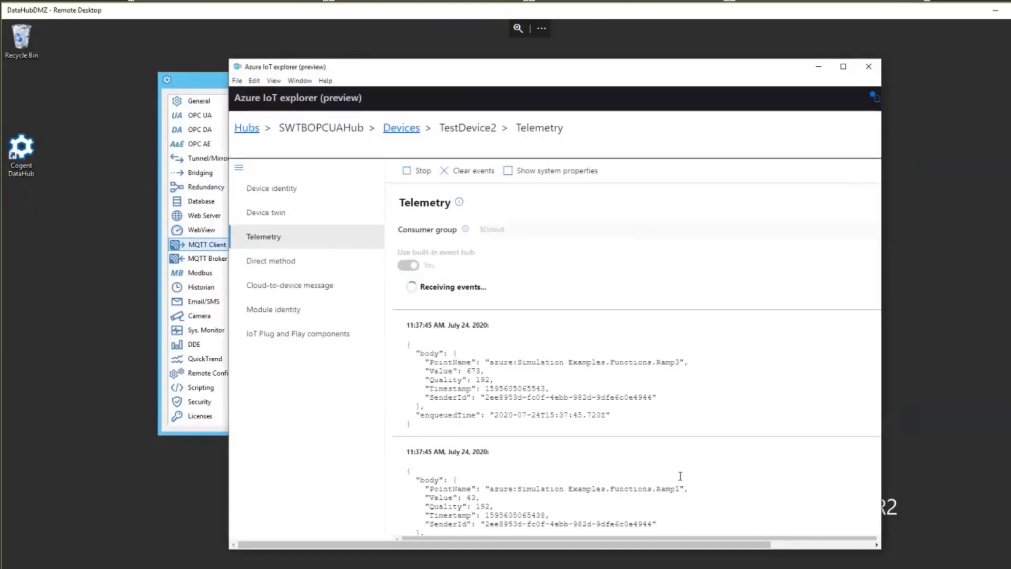
pyautogui.scroll(-1, 591, 499)
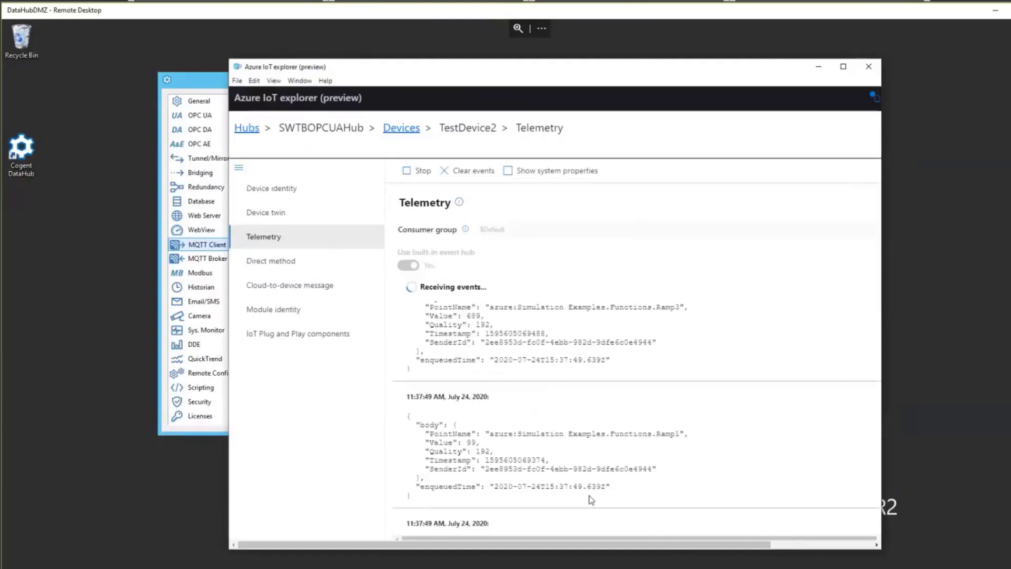
pyautogui.scroll(-2, 591, 499)
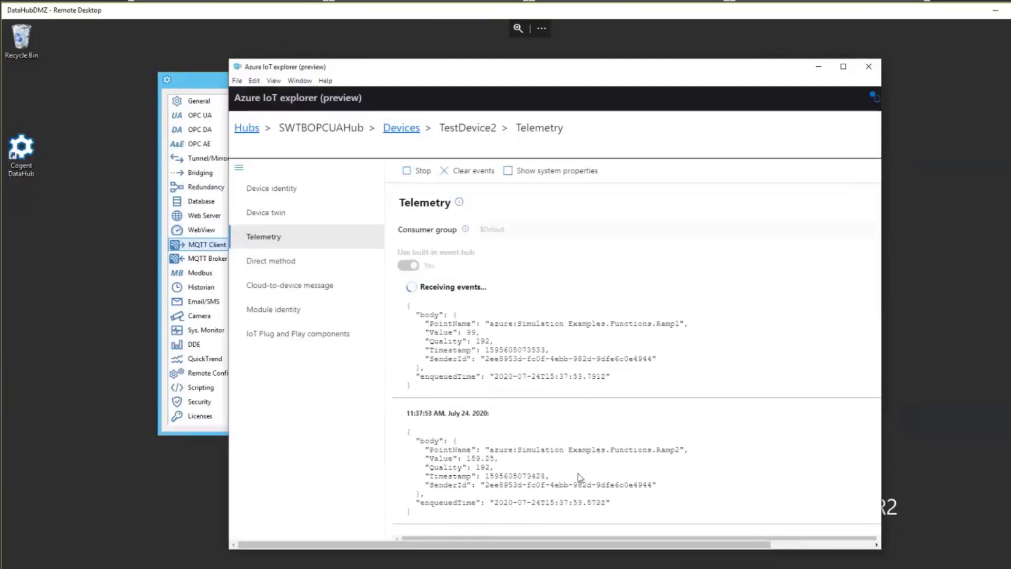
pyautogui.click(419, 171)
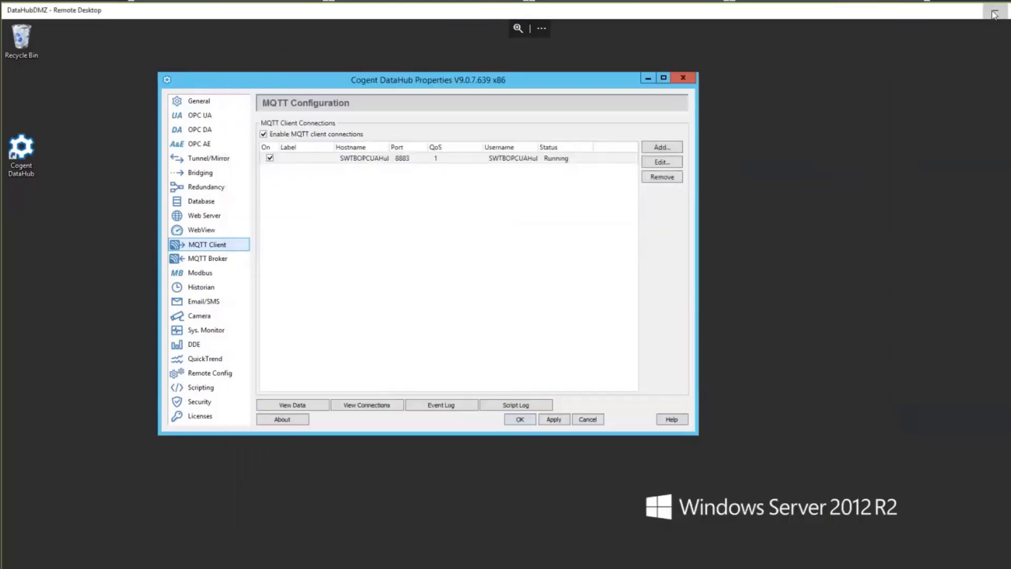
# Minimise Remote Desktop, Azure IoT Explorer and Notepad++ to clear the desktop.
pyautogui.click(994, 14)
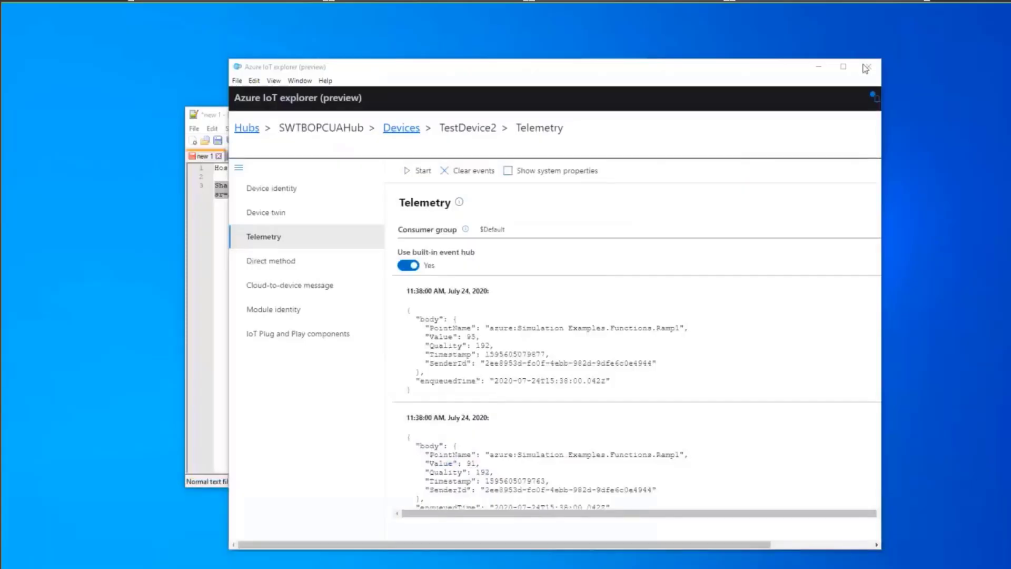
pyautogui.click(782, 71)
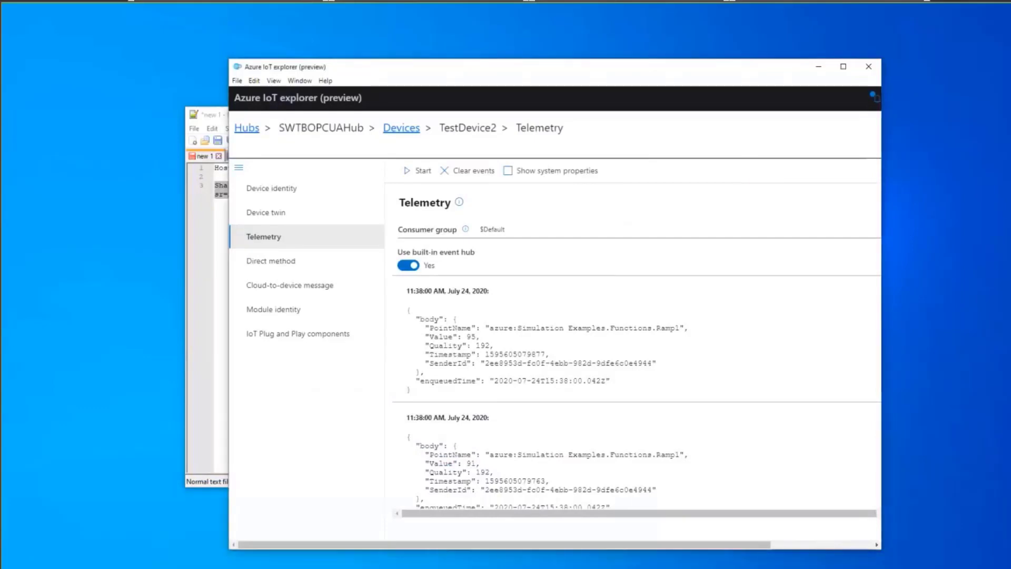
pyautogui.click(820, 67)
pyautogui.click(719, 116)
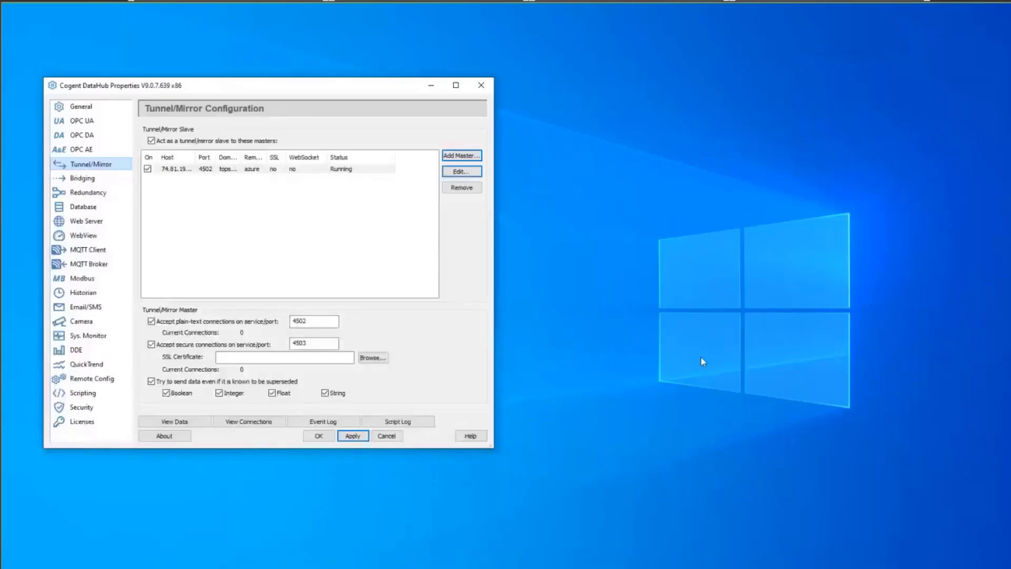
# Show the OPC DA configuration with the TOPServer client connection.
pyautogui.click(98, 136)
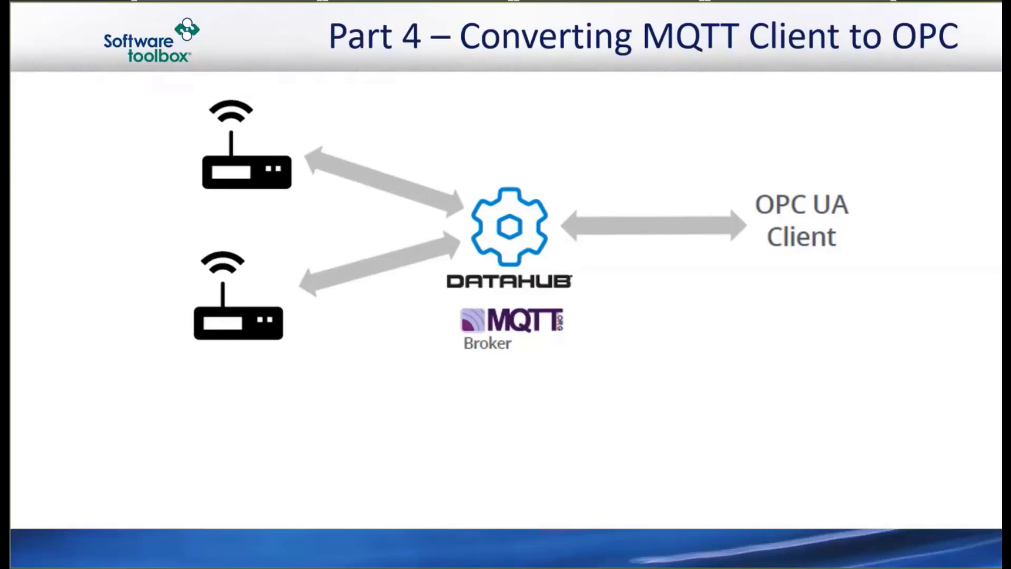
# Advance the slideshow past the Part 4 MQTT-to-OPC slide to Upcoming Virtual Training.
pyautogui.click(428, 361)
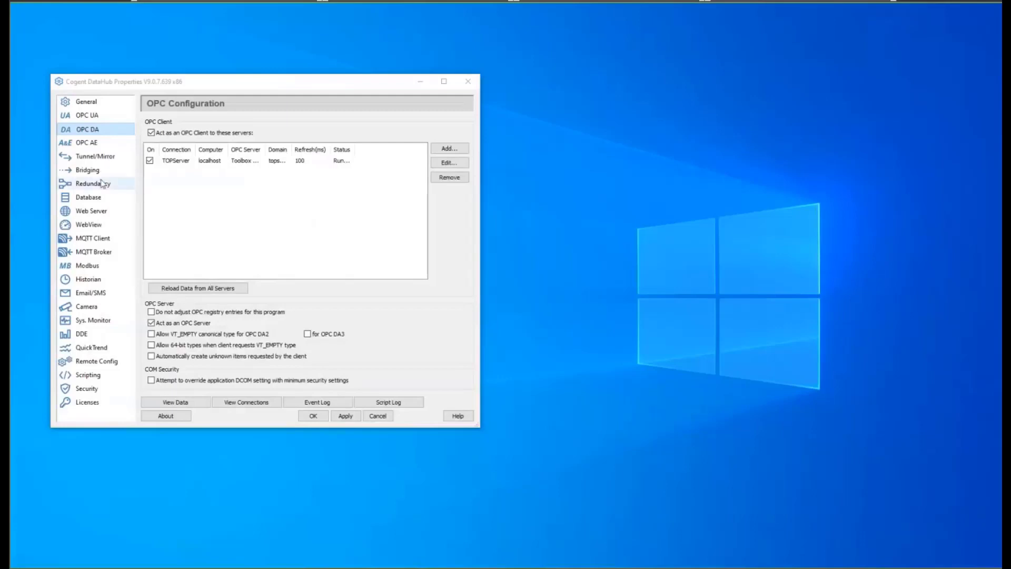
# Enable the MQTT broker on ports 1883 and 8883 and review its JSON Point/Value/Quality message format.
pyautogui.click(100, 239)
pyautogui.click(103, 252)
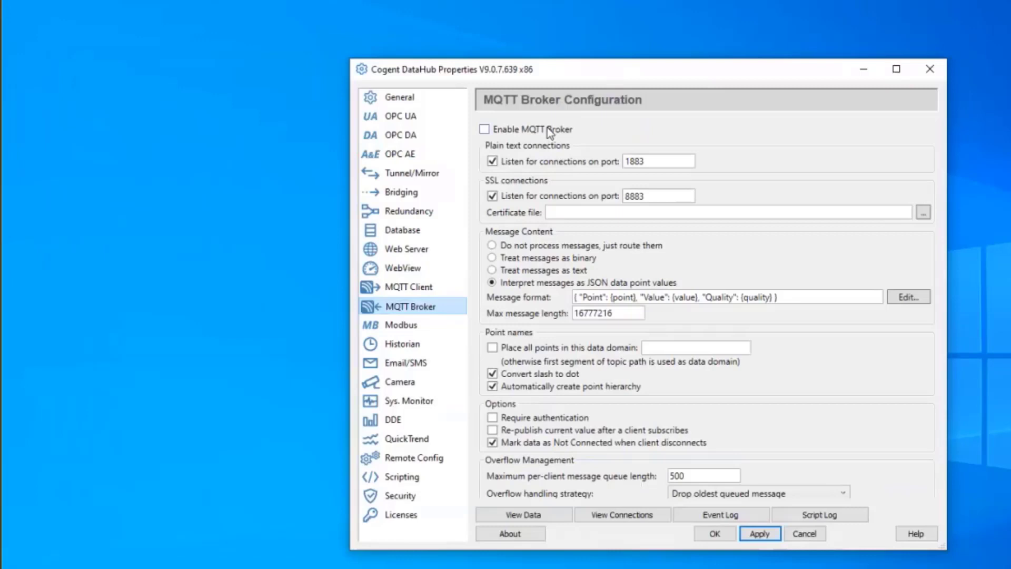
pyautogui.click(518, 133)
pyautogui.click(646, 162)
pyautogui.click(653, 197)
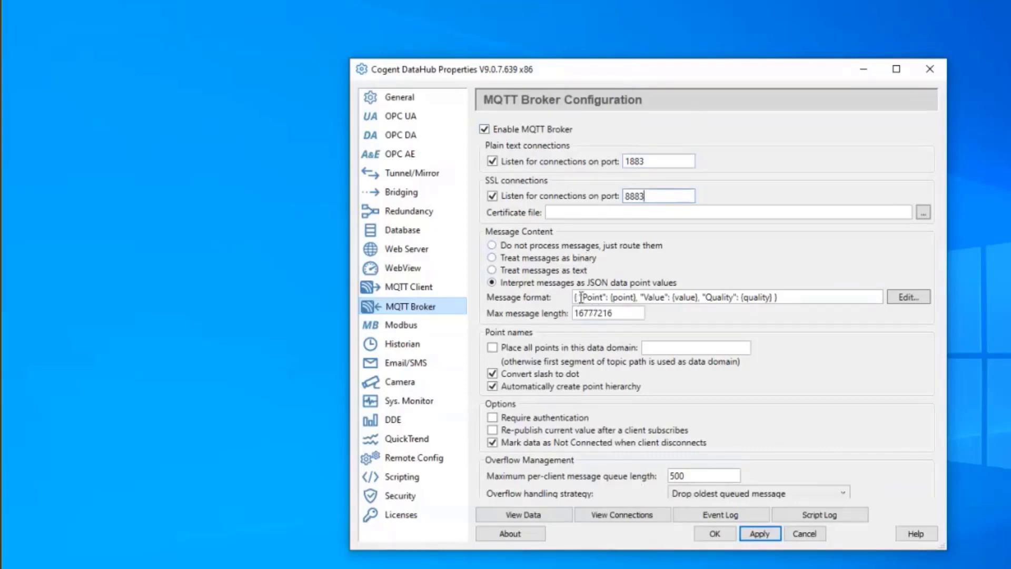
pyautogui.moveTo(580, 297); pyautogui.dragTo(783, 297)
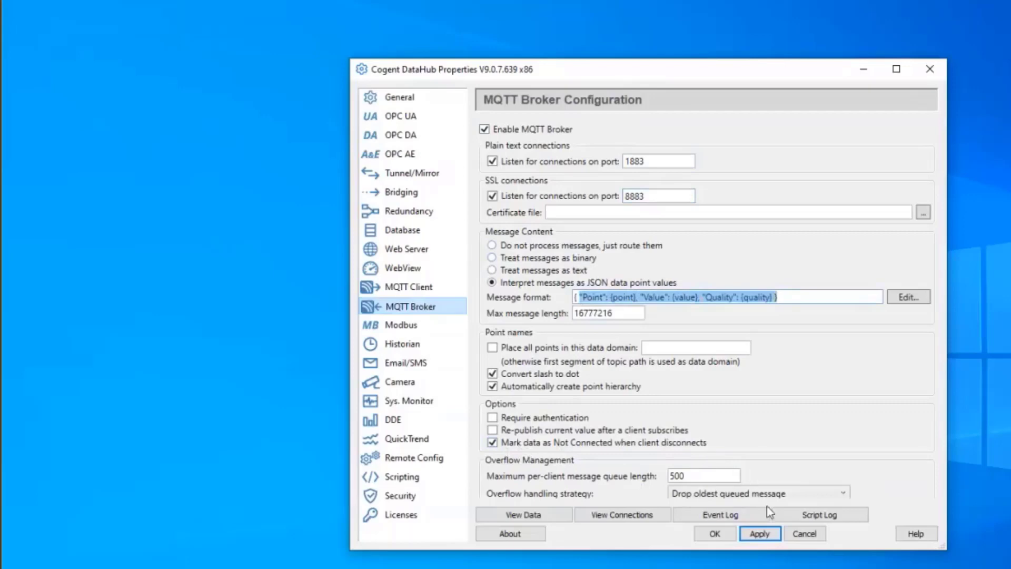
pyautogui.click(760, 534)
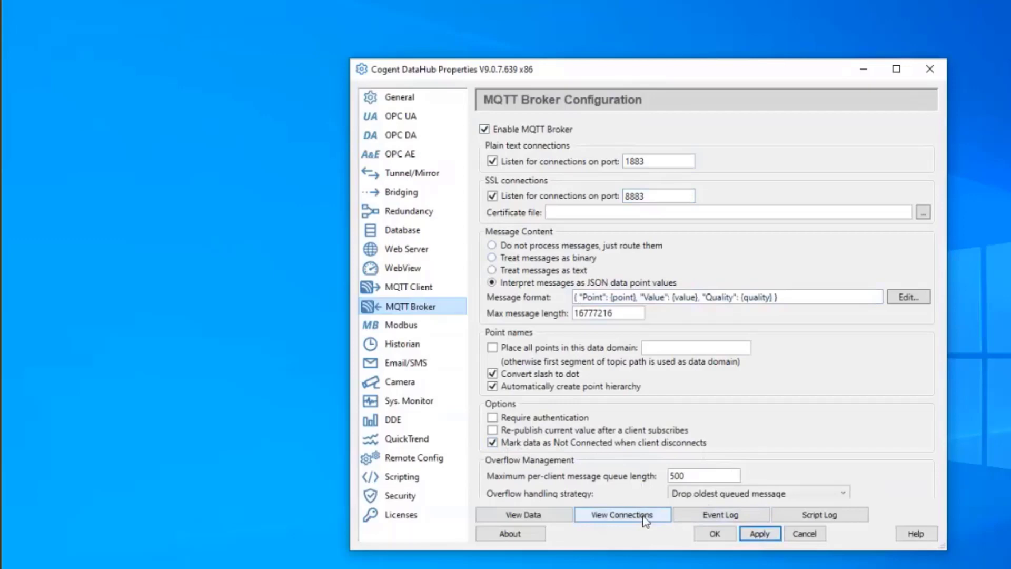
# Apply the MQTT broker settings and bring up the list of active connections.
pyautogui.click(644, 516)
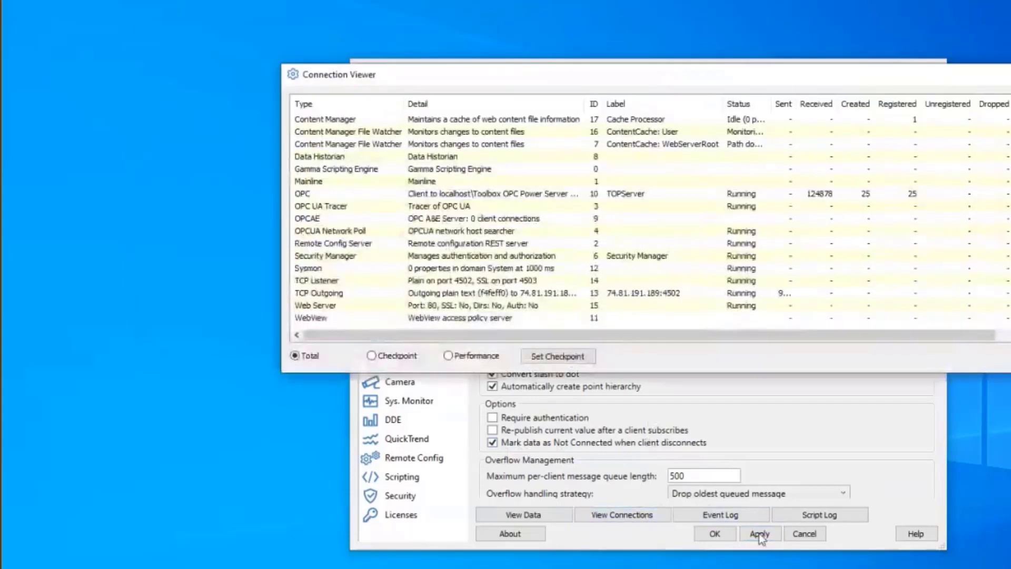
pyautogui.click(760, 533)
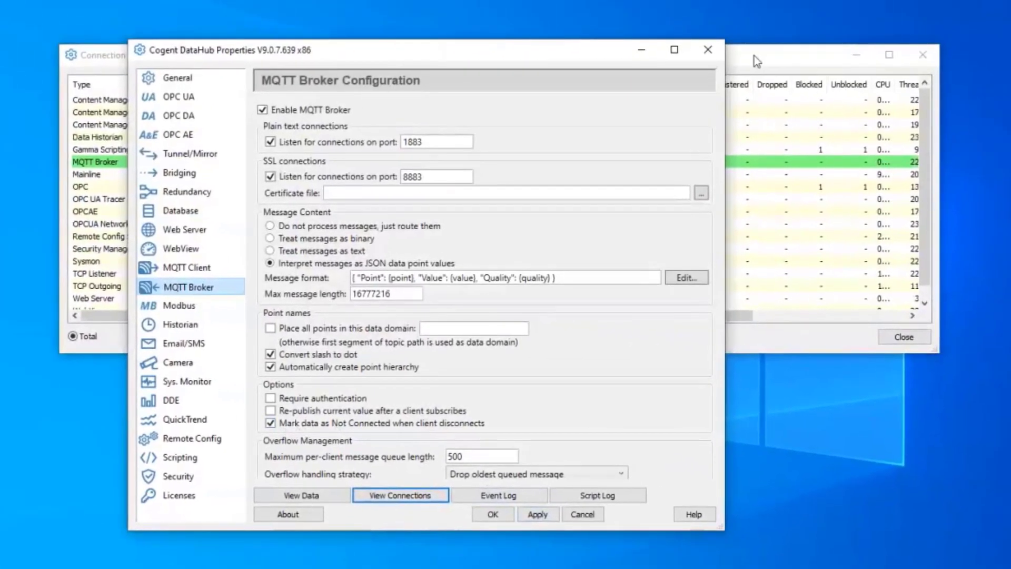
pyautogui.click(825, 62)
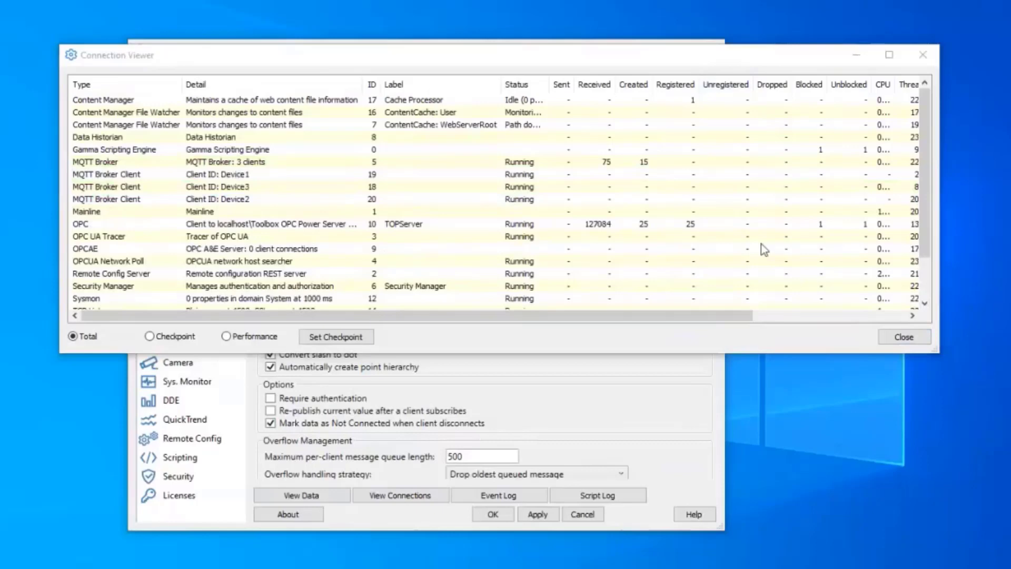
# Review the Device1, Device2, Device3 and MQTT Broker connections, then browse Device1's live points.
pyautogui.click(238, 175)
pyautogui.click(242, 199)
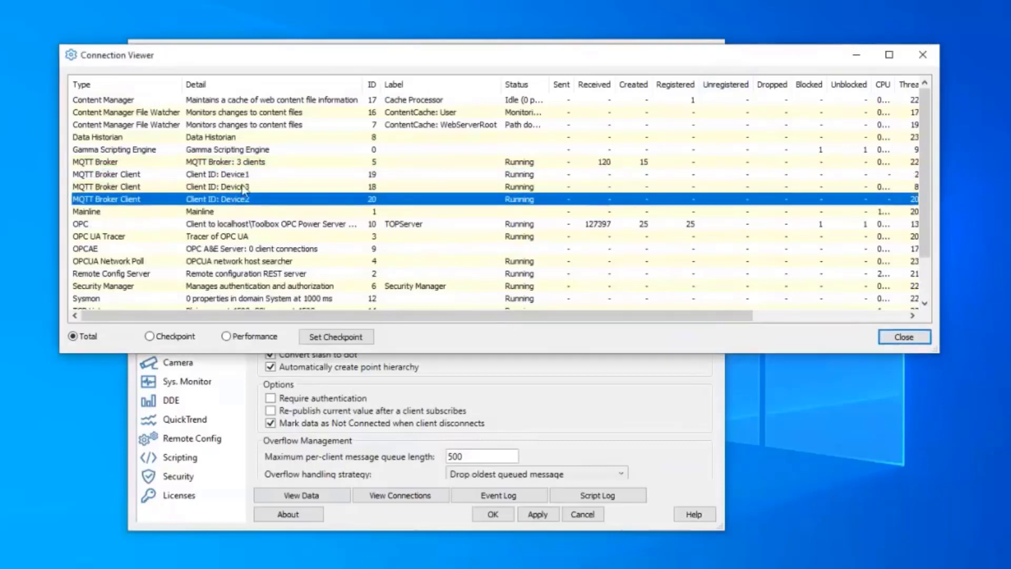
pyautogui.click(244, 188)
pyautogui.click(413, 163)
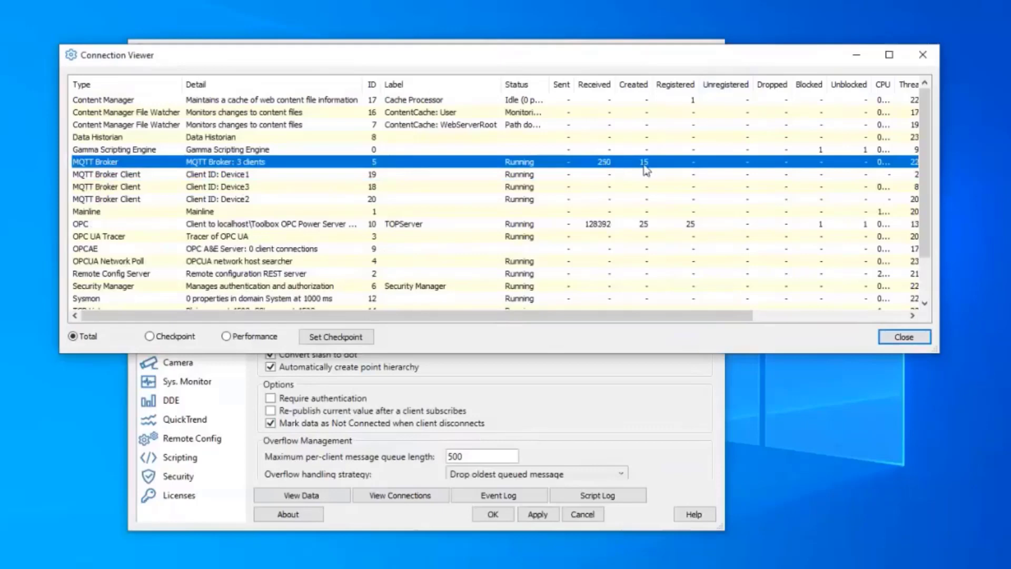
pyautogui.click(319, 497)
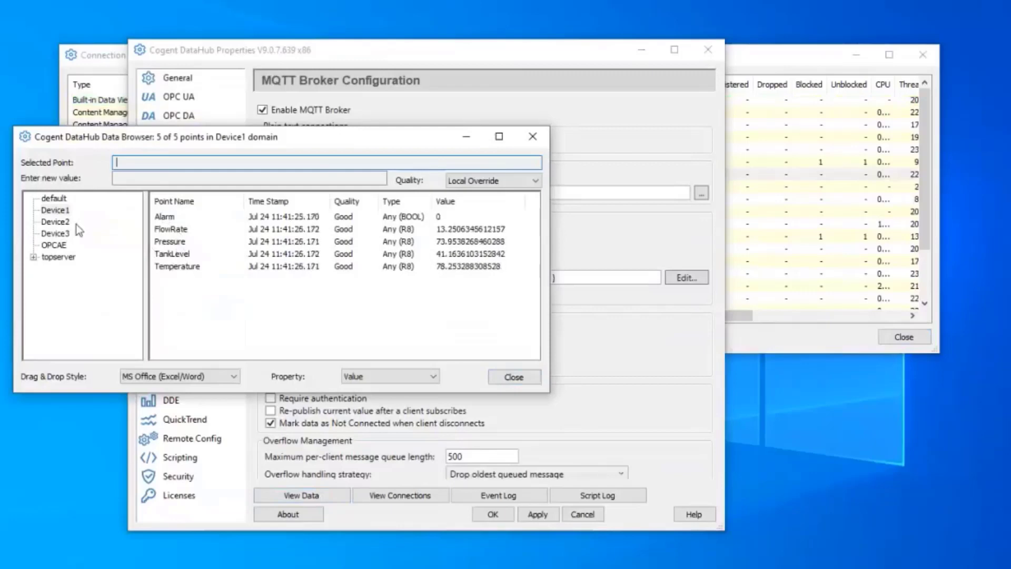
# Browse Device2's and Device3's live points, inspecting Device3's TankLevel value.
pyautogui.click(62, 223)
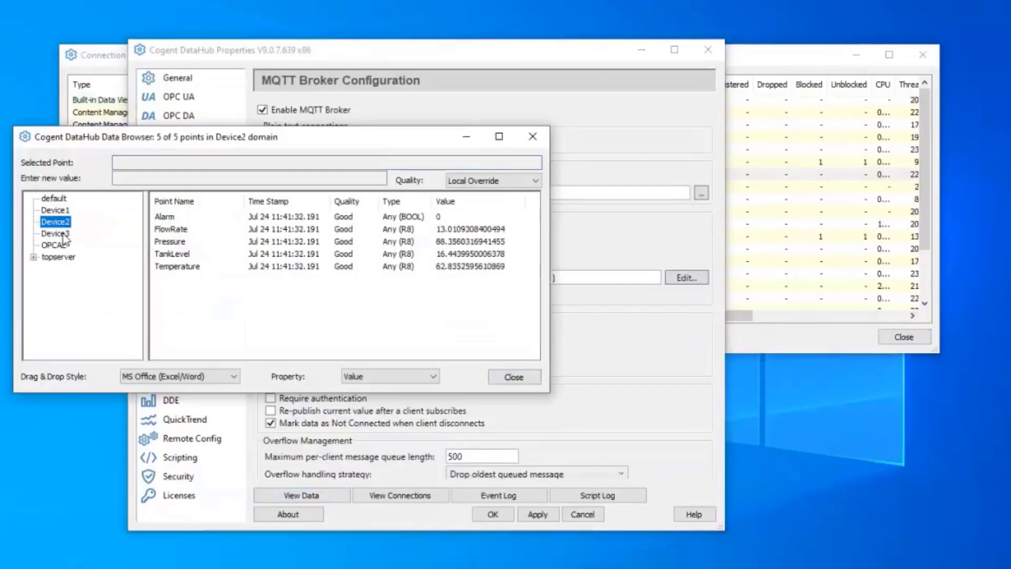
pyautogui.click(65, 235)
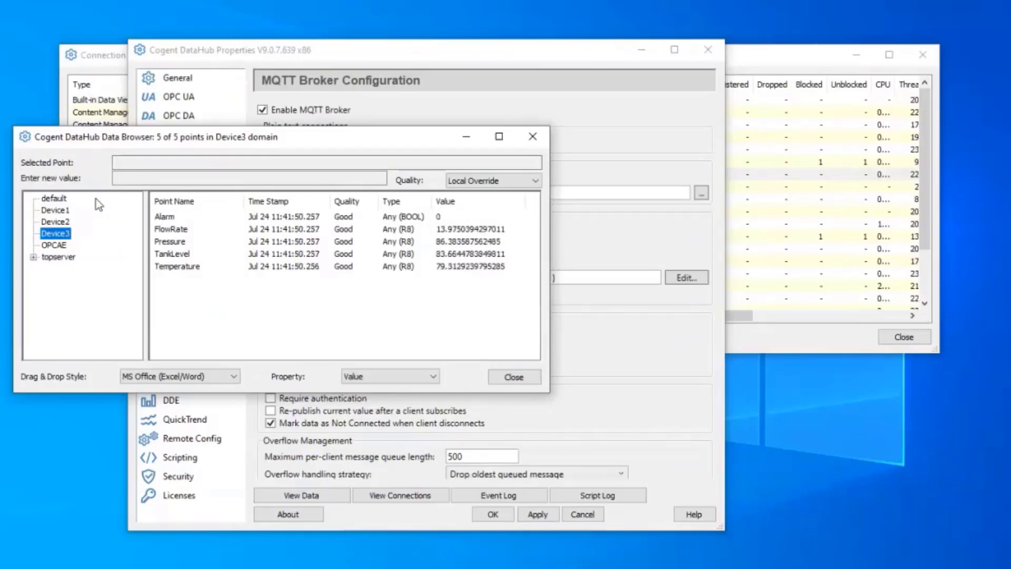
pyautogui.click(168, 255)
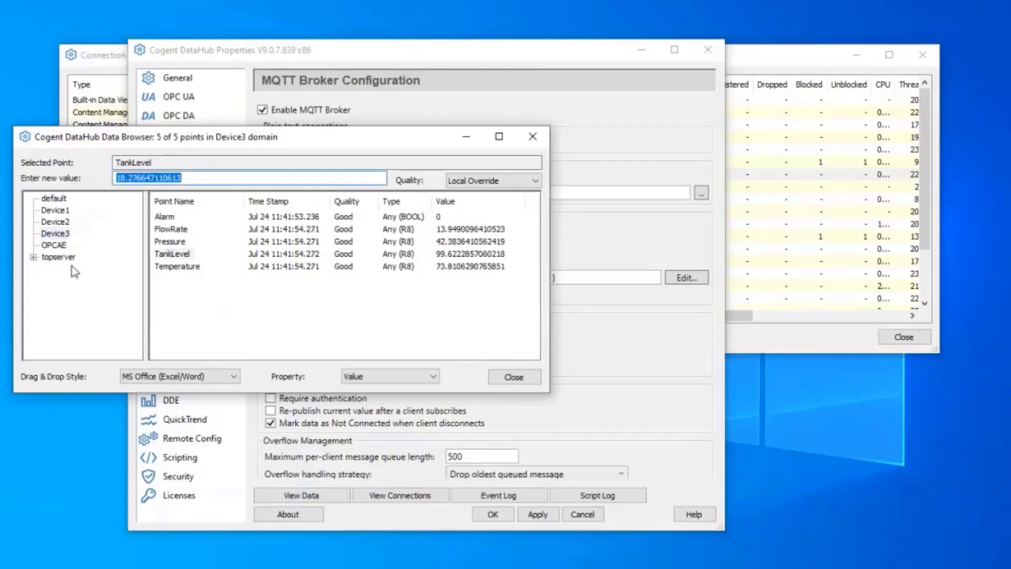
# Expand topserver > Simulation Examples > Functions and inspect the Ramp4 and Ramp1 points.
pyautogui.click(34, 257)
pyautogui.click(48, 269)
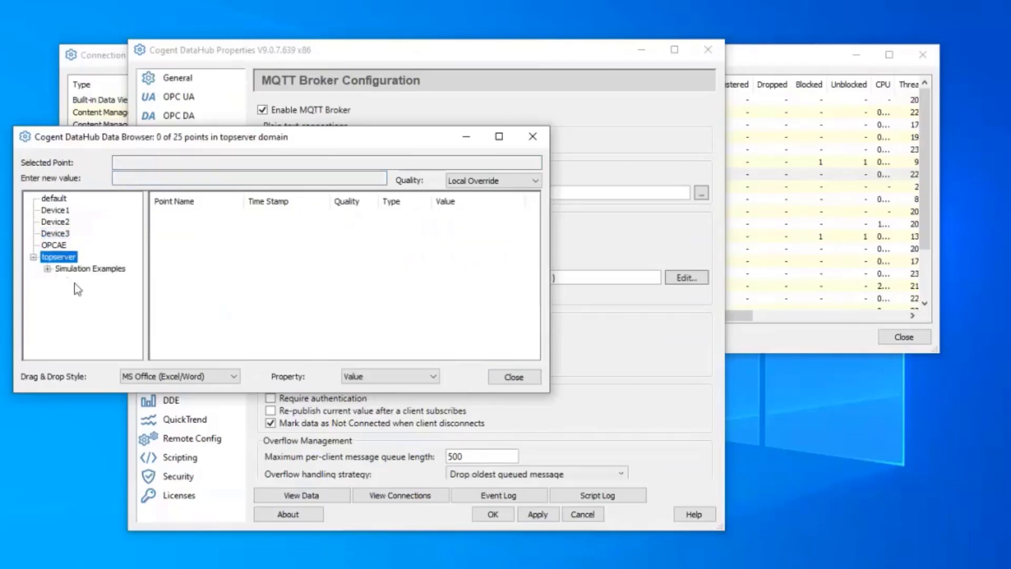
pyautogui.click(86, 280)
pyautogui.click(174, 256)
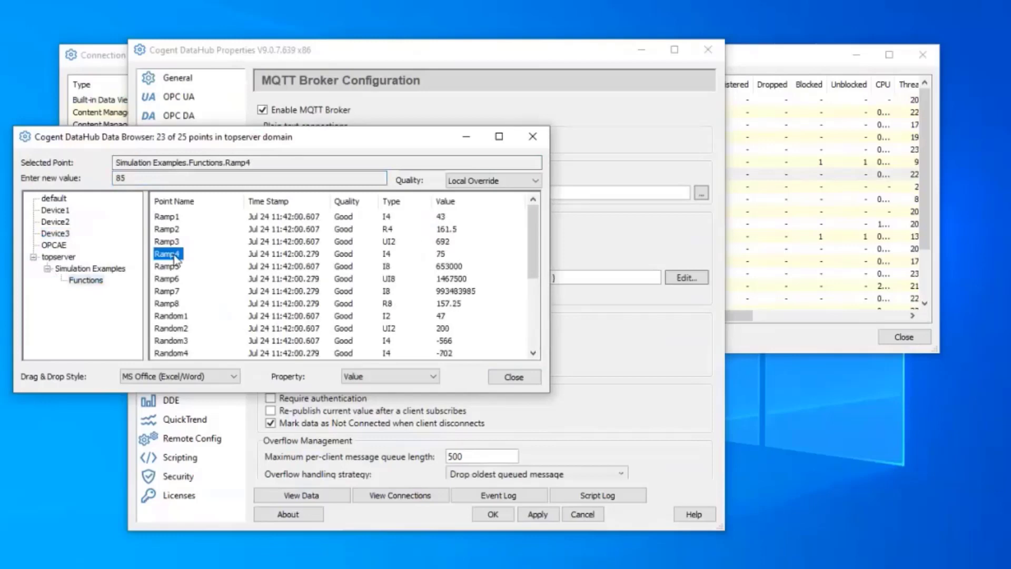
pyautogui.click(174, 219)
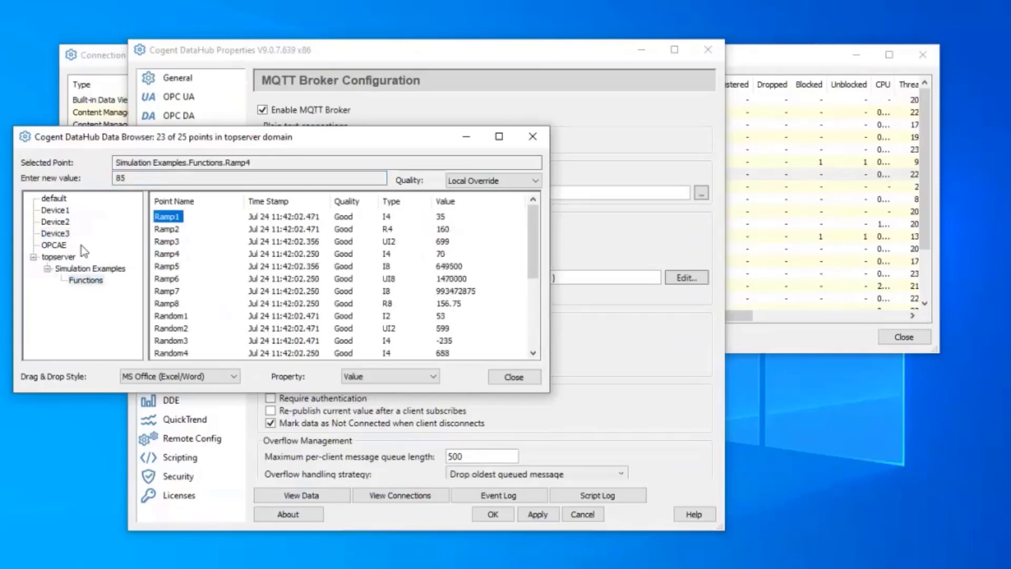
# Check Device2's FlowRate point and launch an empty OPC Quick Client.
pyautogui.click(55, 221)
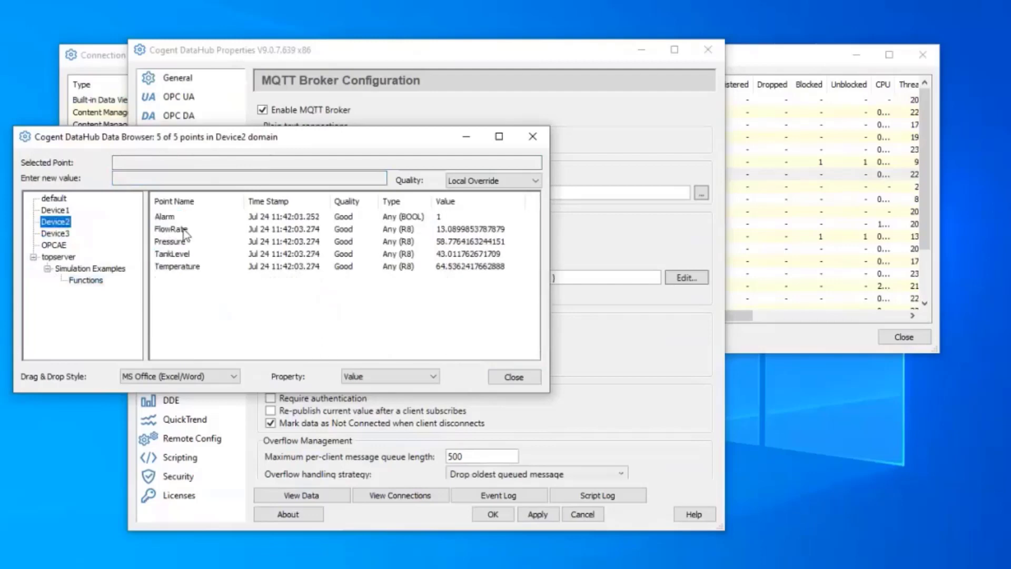
pyautogui.click(184, 230)
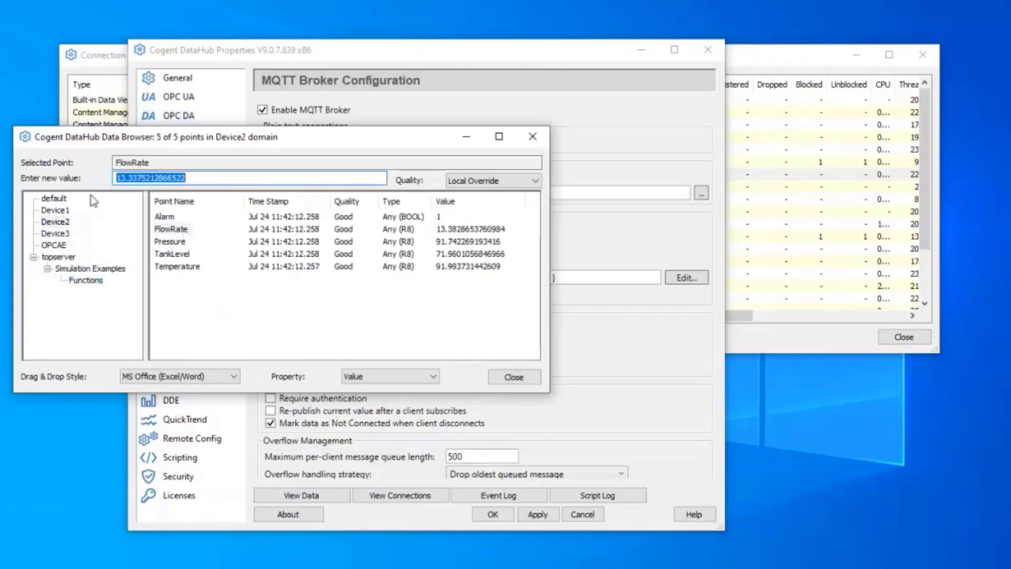
pyautogui.click(208, 560)
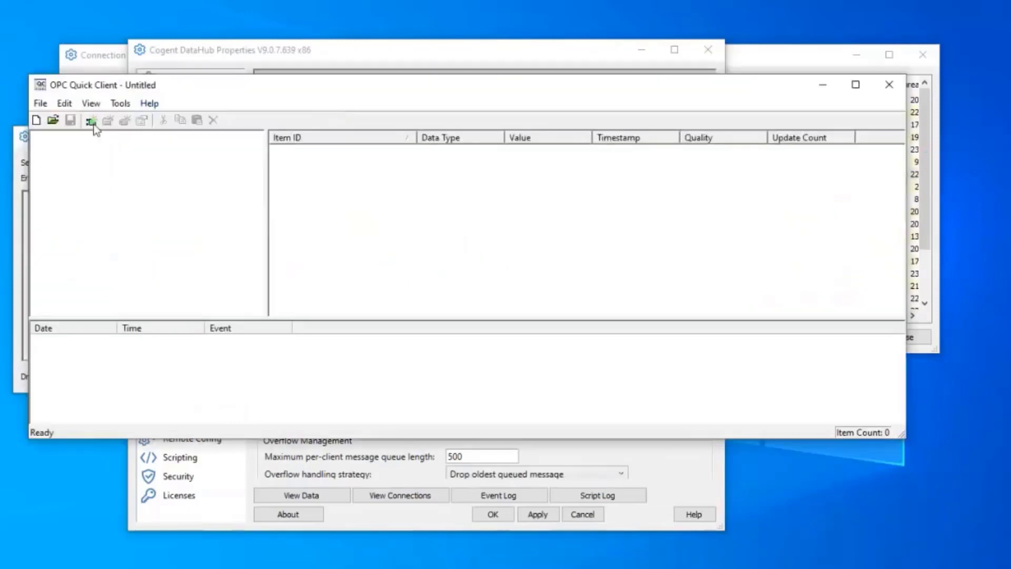
# Connect OPC Quick Client to the Cogent.DataHub.1 server.
pyautogui.click(92, 122)
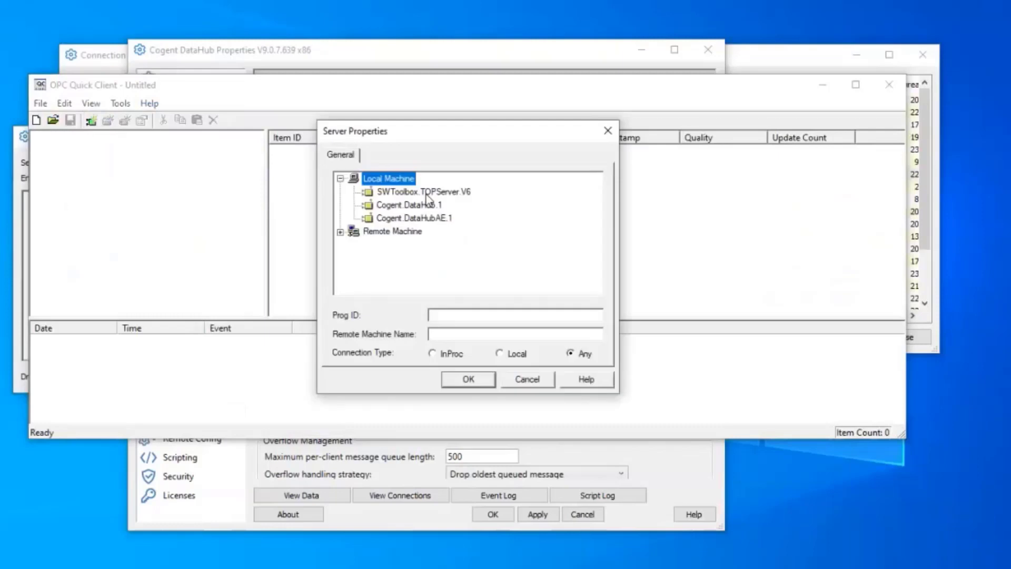
pyautogui.click(402, 207)
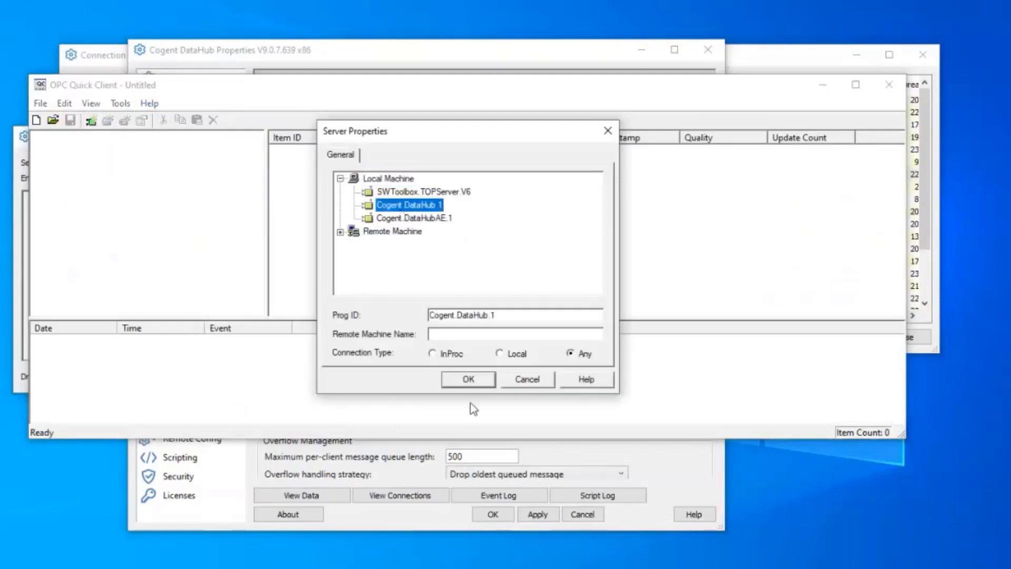
pyautogui.click(463, 378)
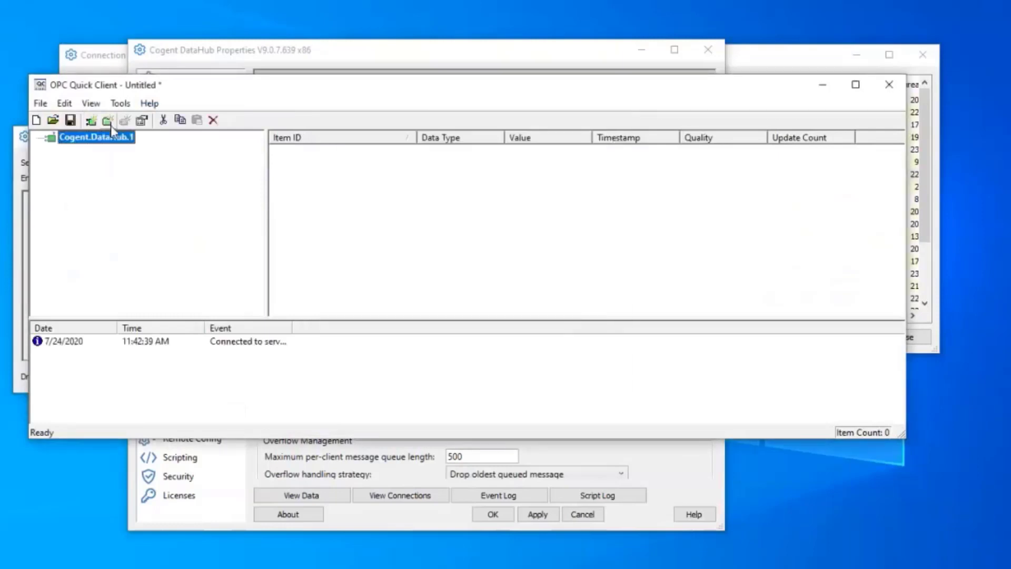
# Create a group named group1 with a 100 ms update rate.
pyautogui.click(107, 120)
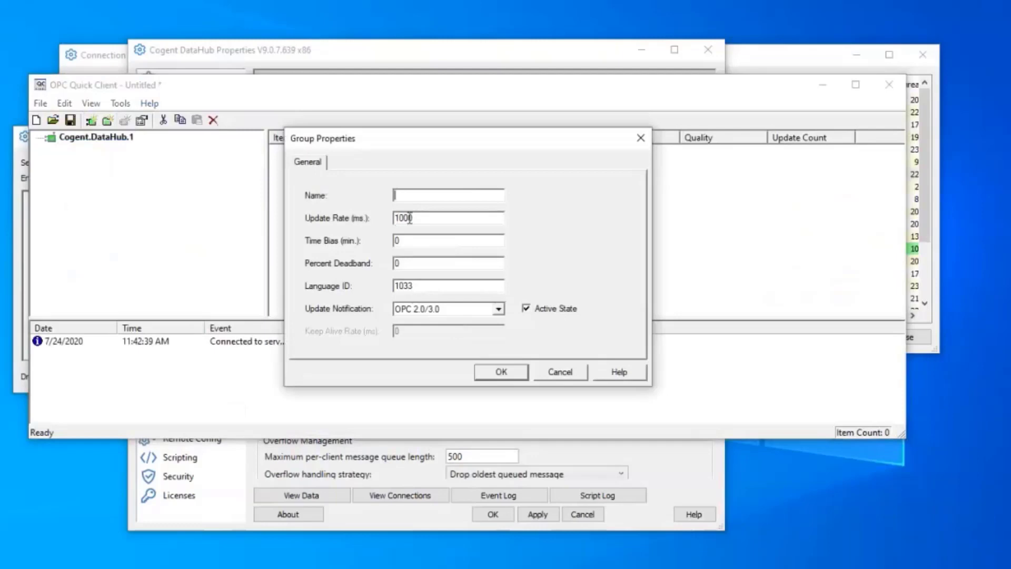
pyautogui.click(416, 218)
pyautogui.press('BackSpace')
pyautogui.click(408, 195)
pyautogui.write('group1')
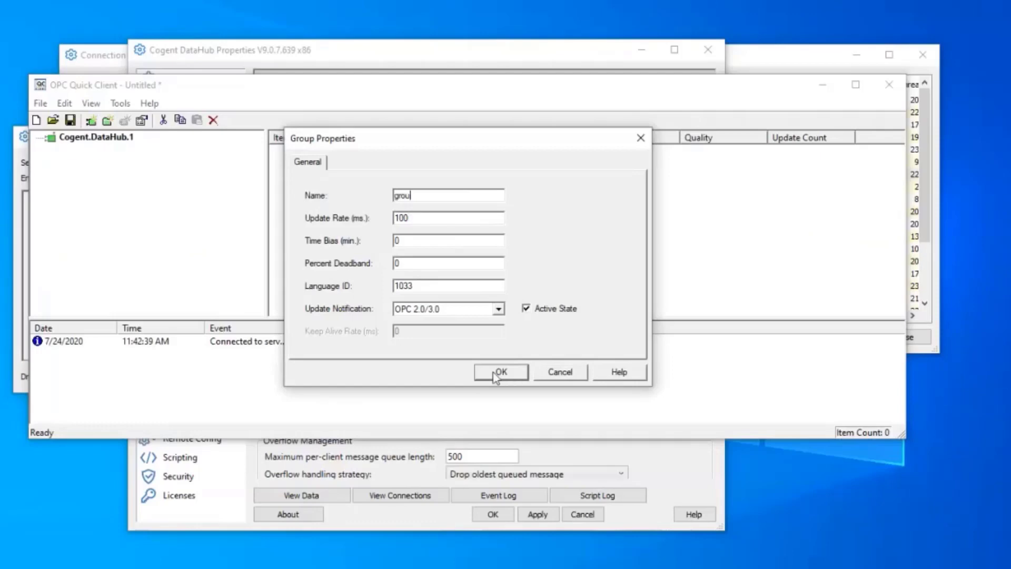
pyautogui.click(501, 372)
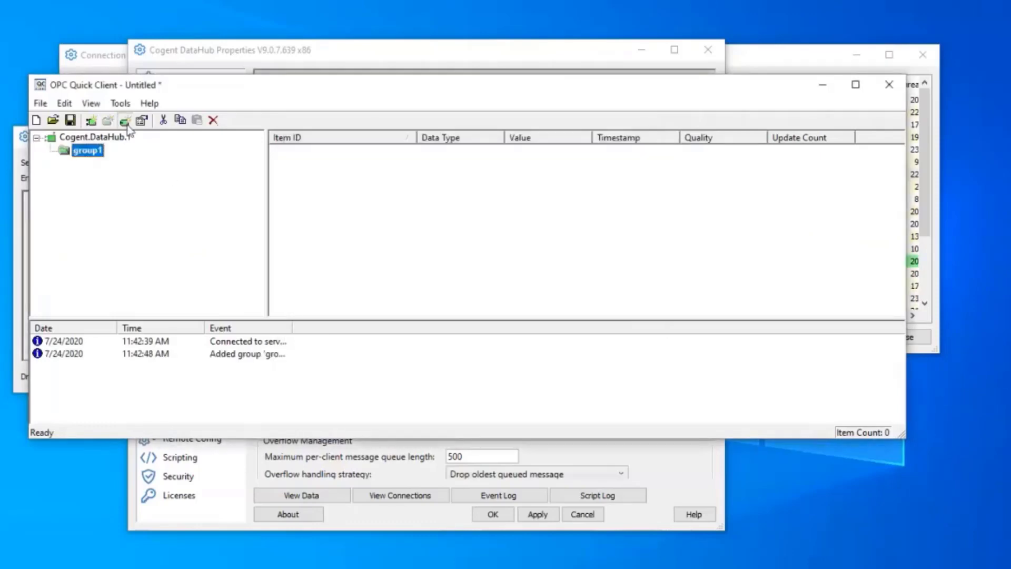
pyautogui.click(125, 121)
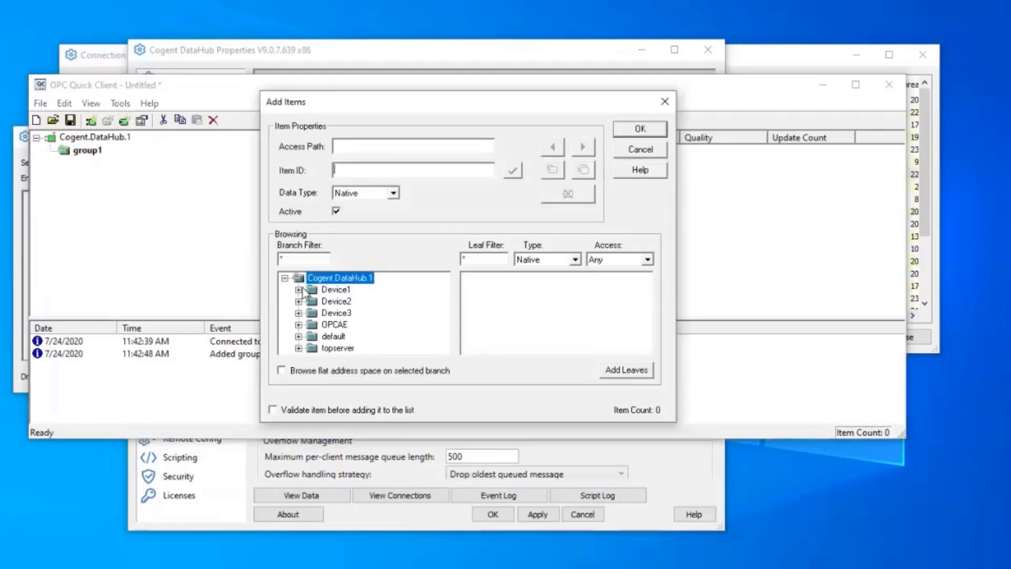
# Add all five points from each of Device1, Device2 and Device3 (15 items) to group1 and enlarge the window.
pyautogui.click(505, 345)
pyautogui.click(617, 368)
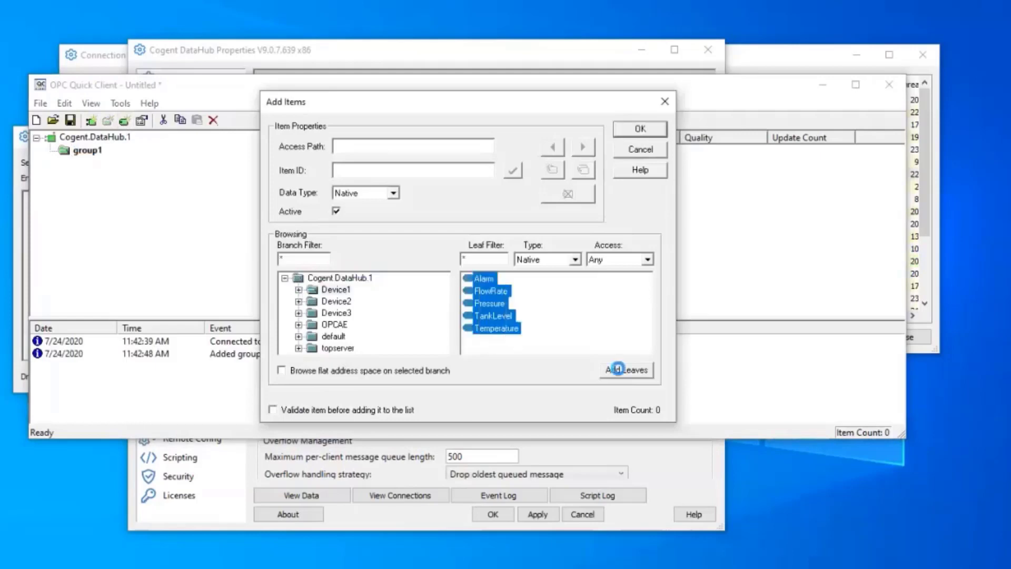
pyautogui.click(517, 340)
pyautogui.click(610, 369)
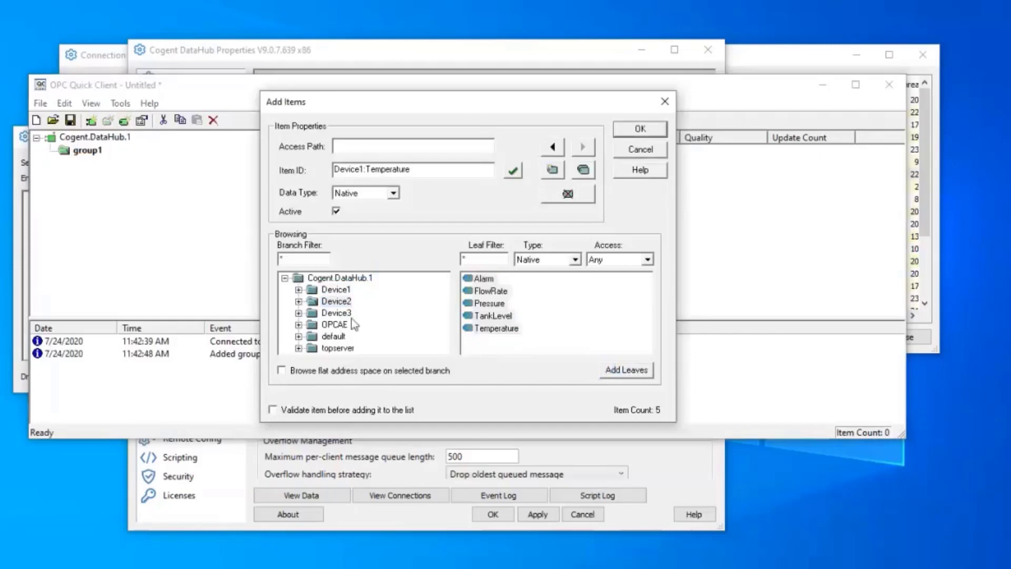
pyautogui.click(532, 347)
pyautogui.click(624, 370)
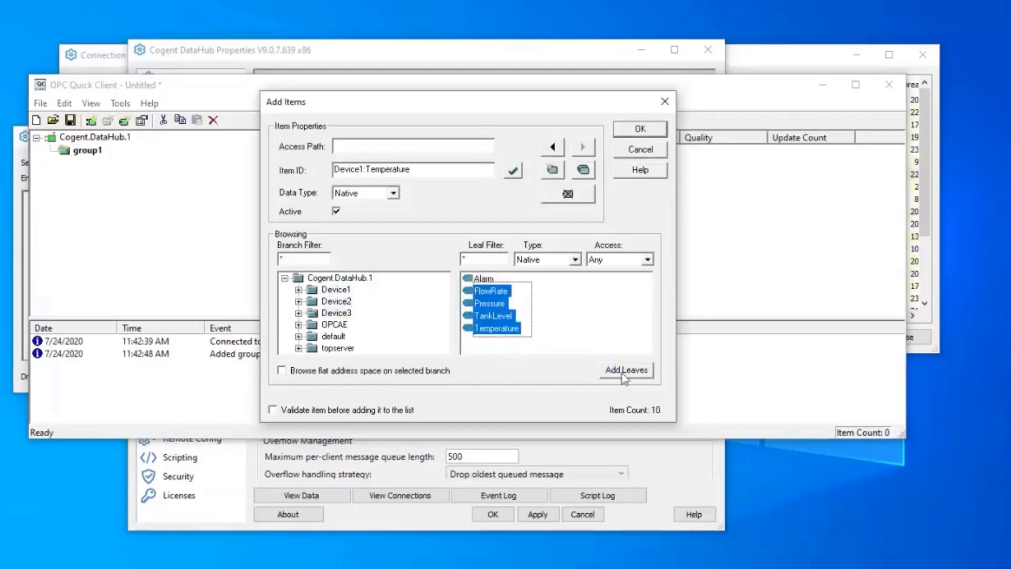
pyautogui.click(625, 375)
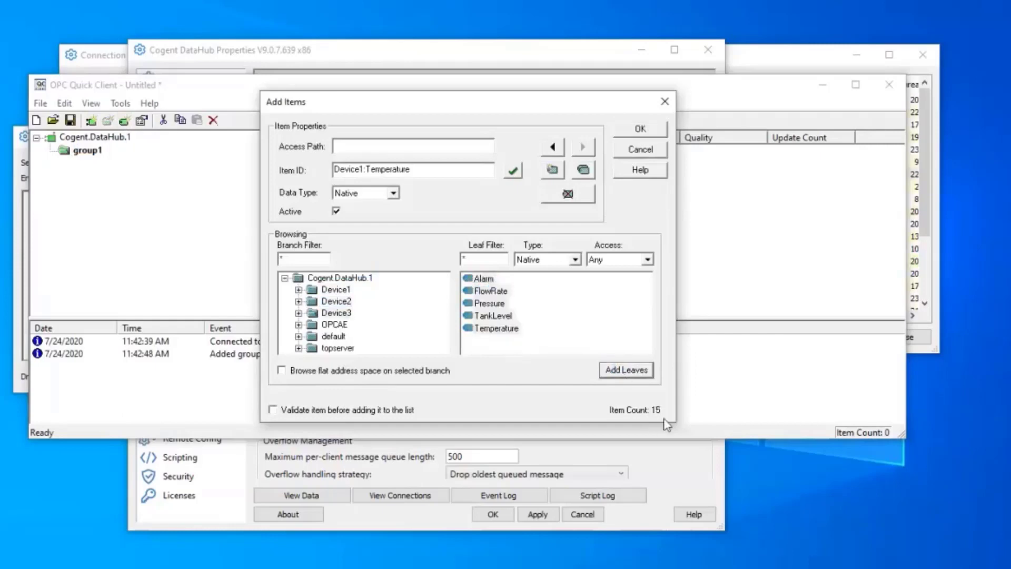
pyautogui.click(634, 131)
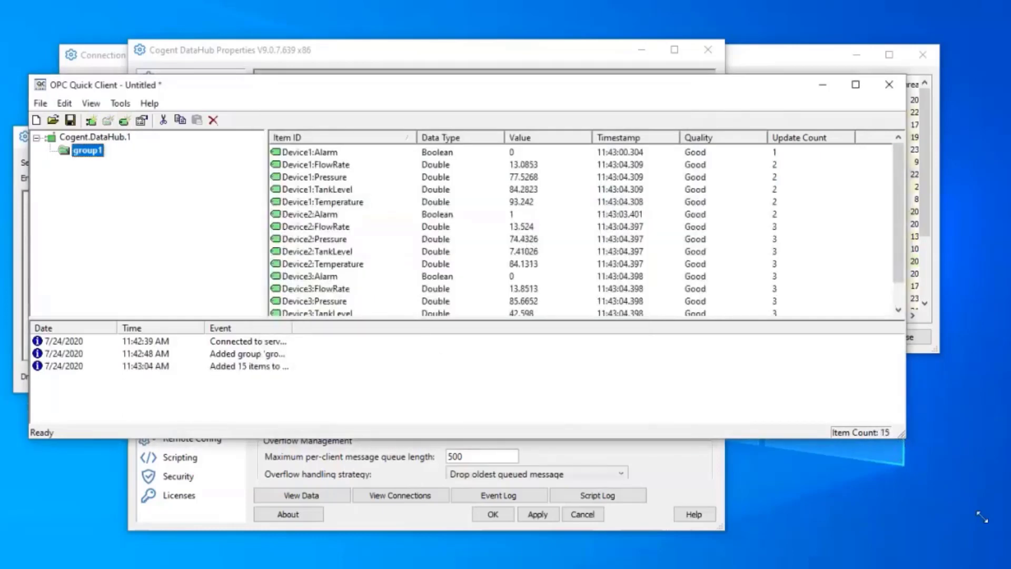
pyautogui.moveTo(707, 320); pyautogui.dragTo(721, 425)
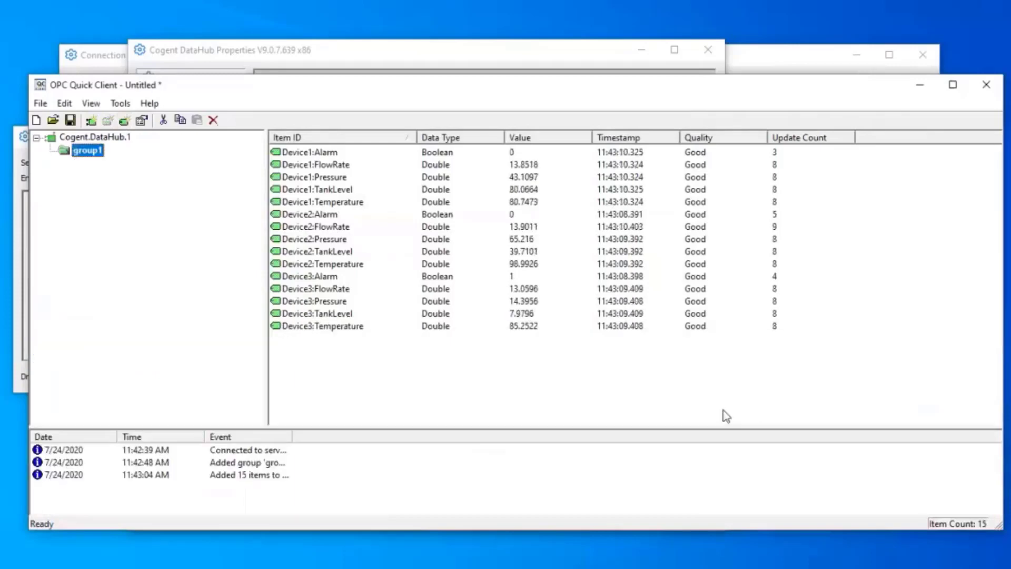